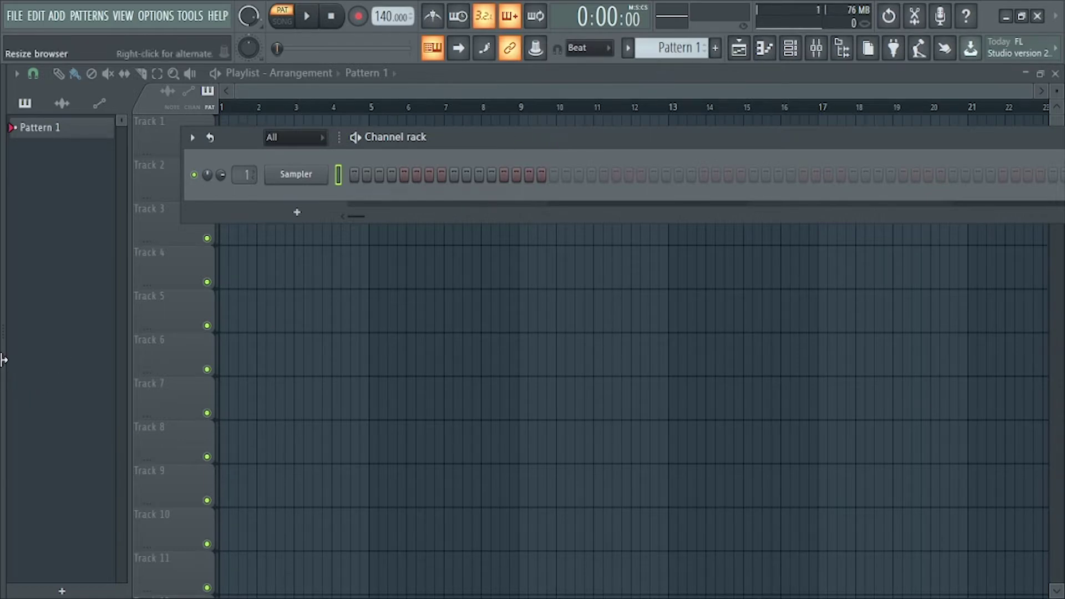
Open and narrow the browser, then expand mjNichols.Laced.Up.Drum.Kit > 808s
drag(2, 334, 395, 324)
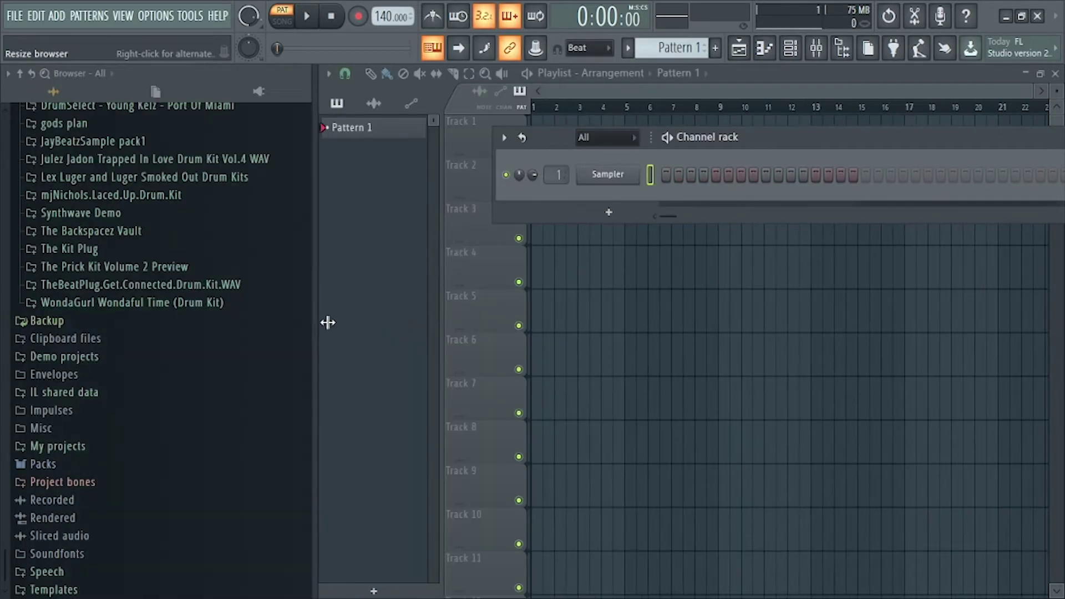
drag(328, 322, 213, 319)
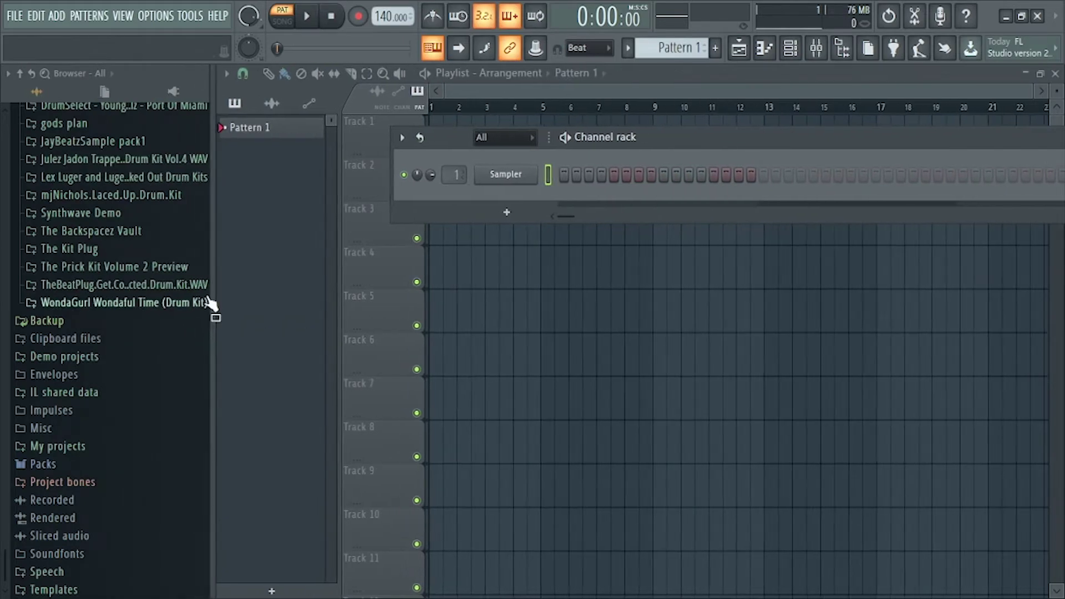
scroll(148, 232, up, 4)
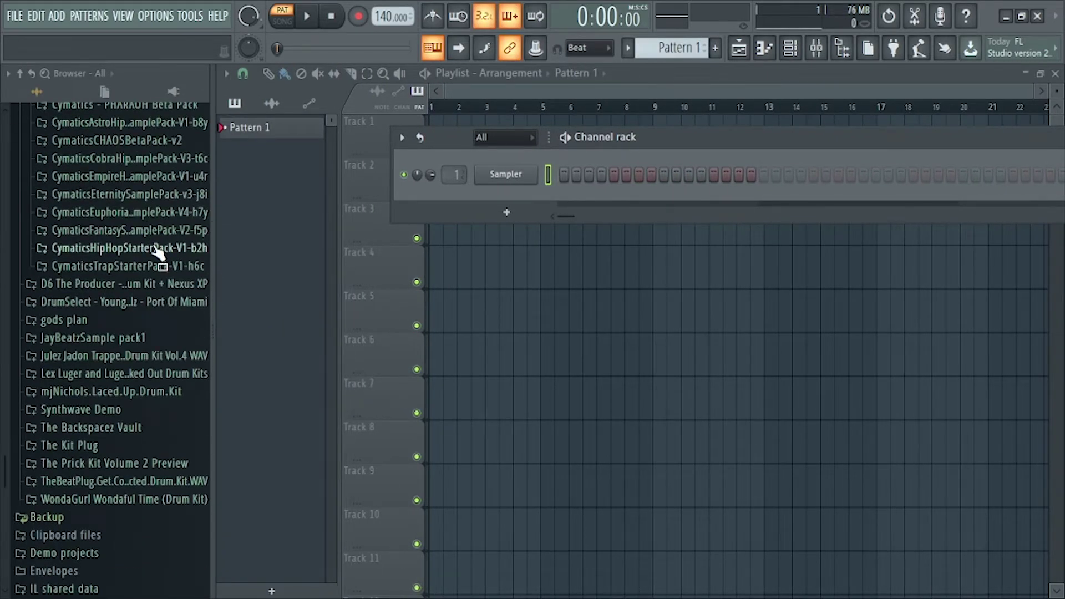
scroll(155, 248, down, 2)
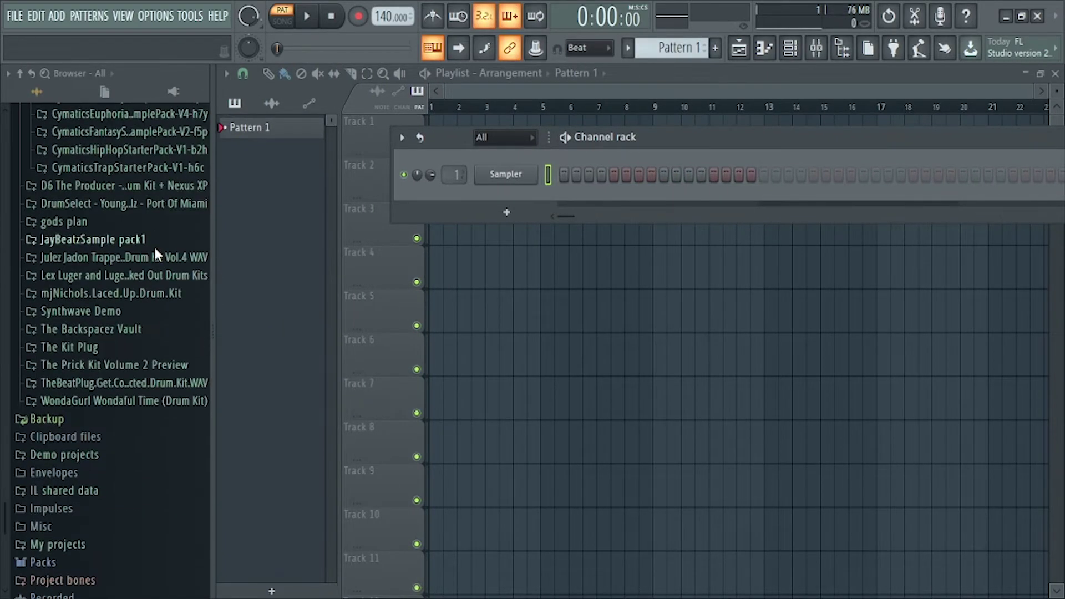
click(151, 296)
click(134, 319)
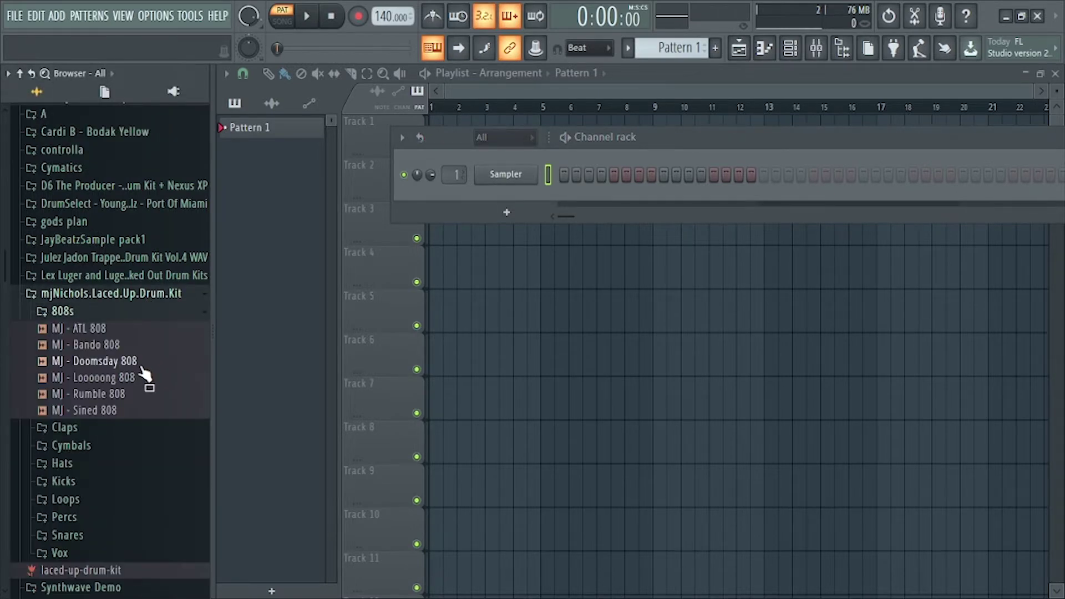
Preview the kit's 808s: ATL, Bando, Doomsday, Looooong, Sined and Rumble
click(112, 333)
click(116, 345)
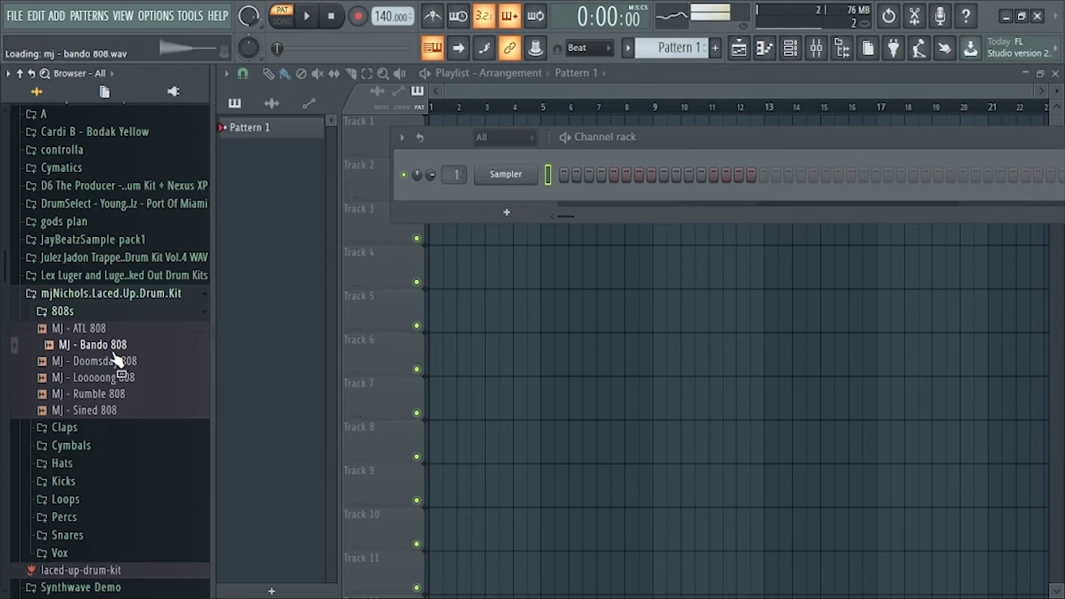
click(117, 361)
click(123, 377)
click(127, 411)
click(113, 394)
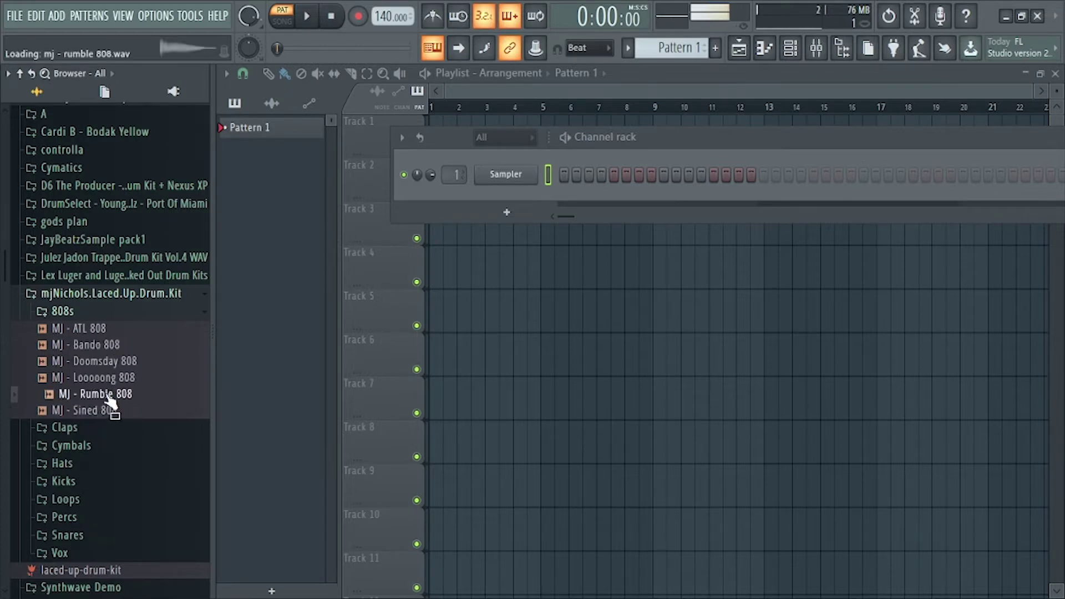
click(115, 381)
click(114, 361)
click(110, 345)
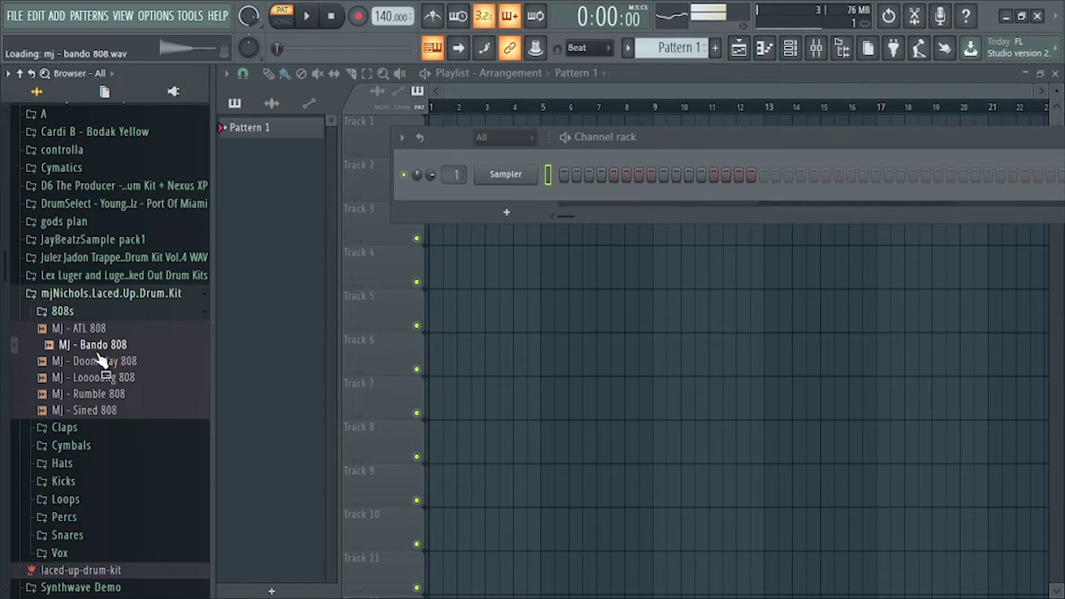
Add MJ - Bando 808 to the Channel rack and collapse the browser
drag(108, 348, 516, 204)
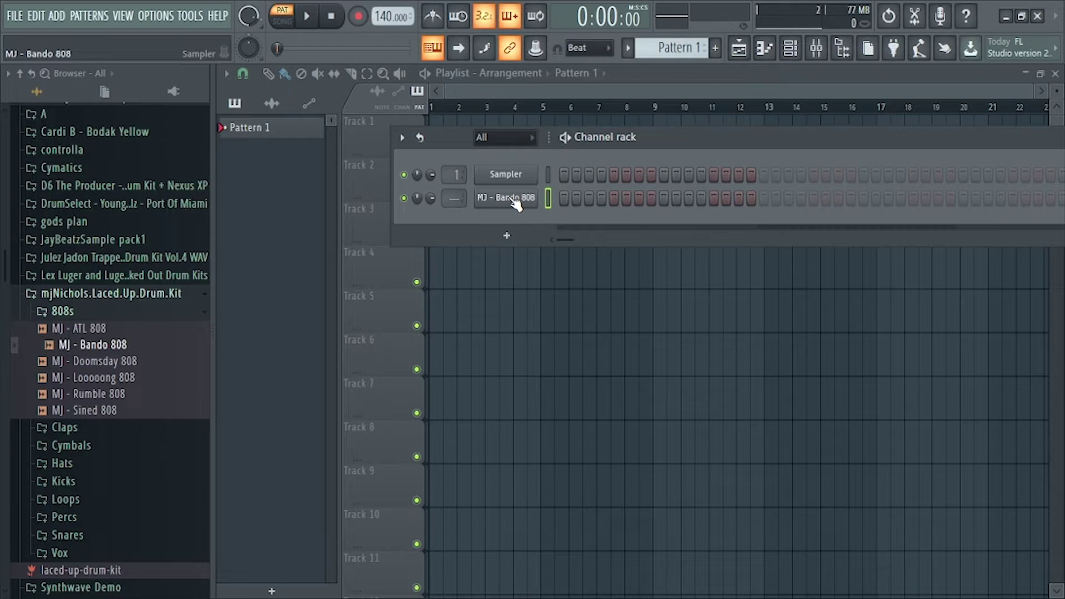
drag(212, 340, 11, 322)
drag(564, 144, 708, 161)
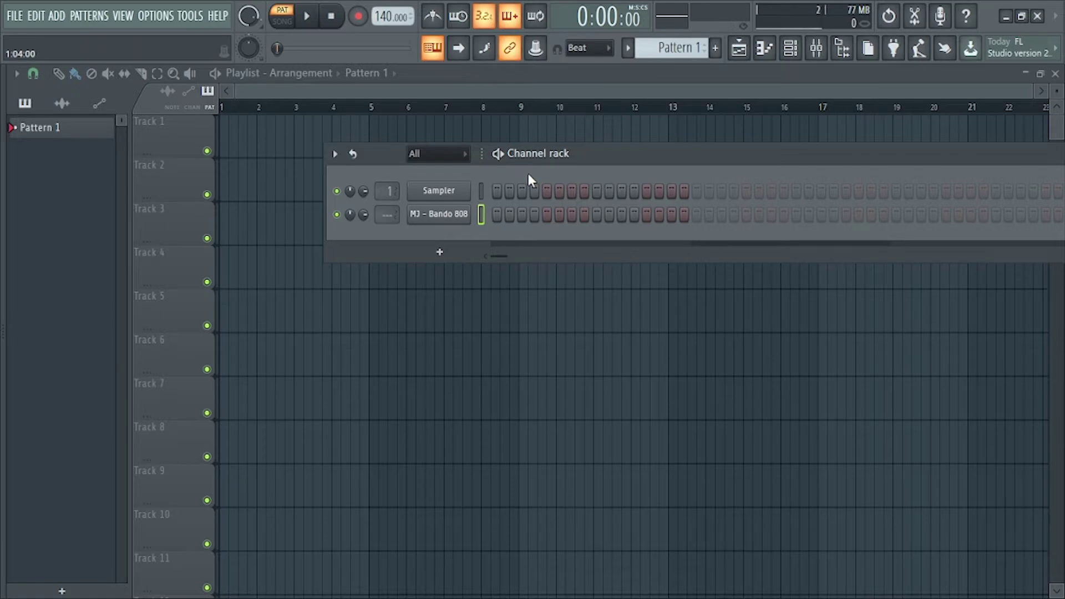
Open the MJ - Bando 808 sampler settings and send its sample to Edison
click(445, 215)
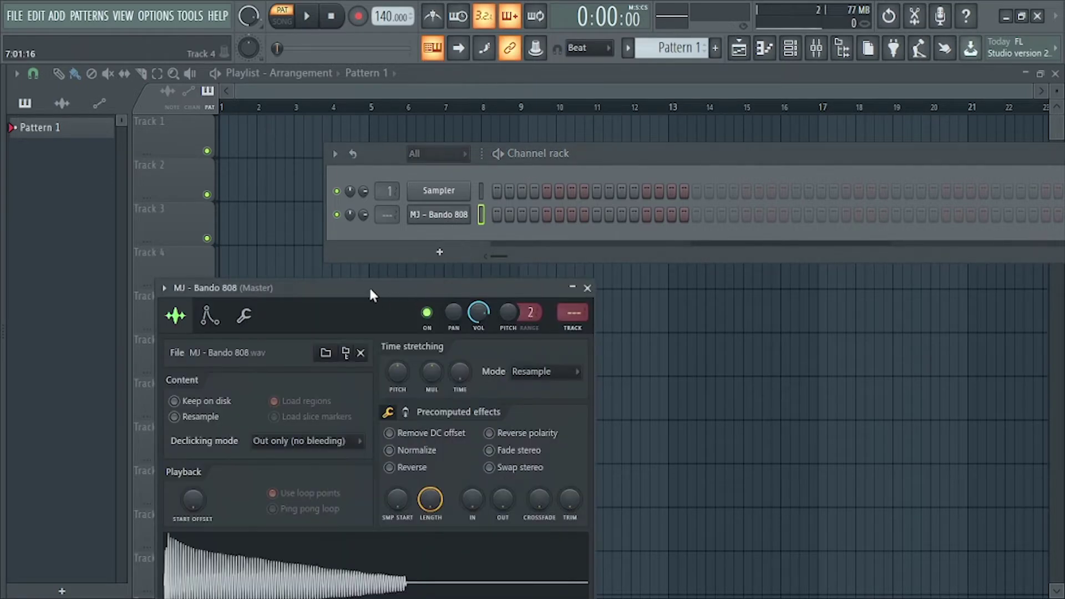
drag(371, 294, 683, 168)
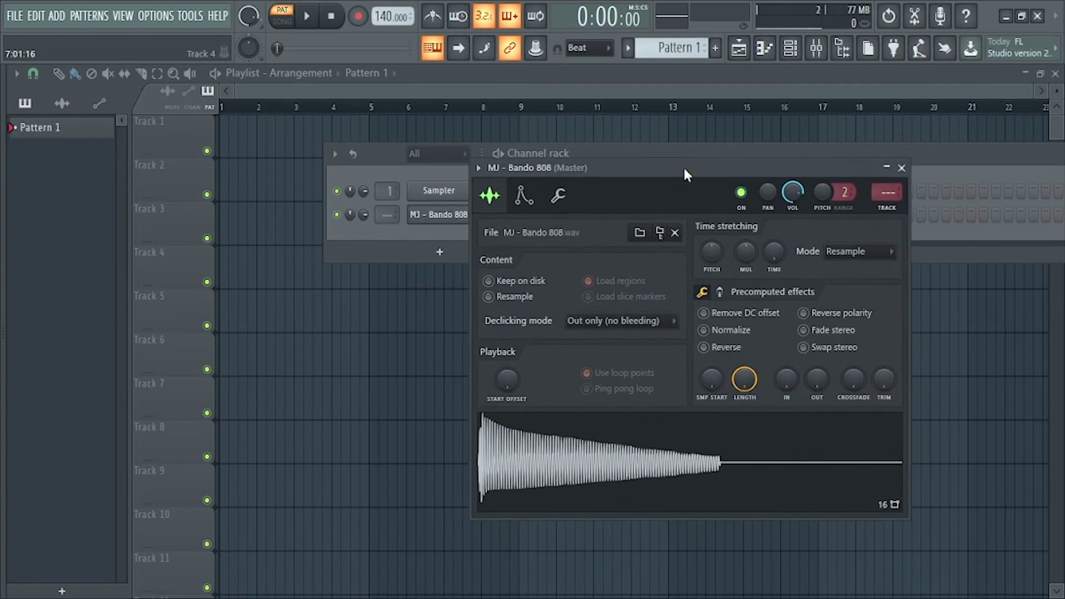
right_click(568, 448)
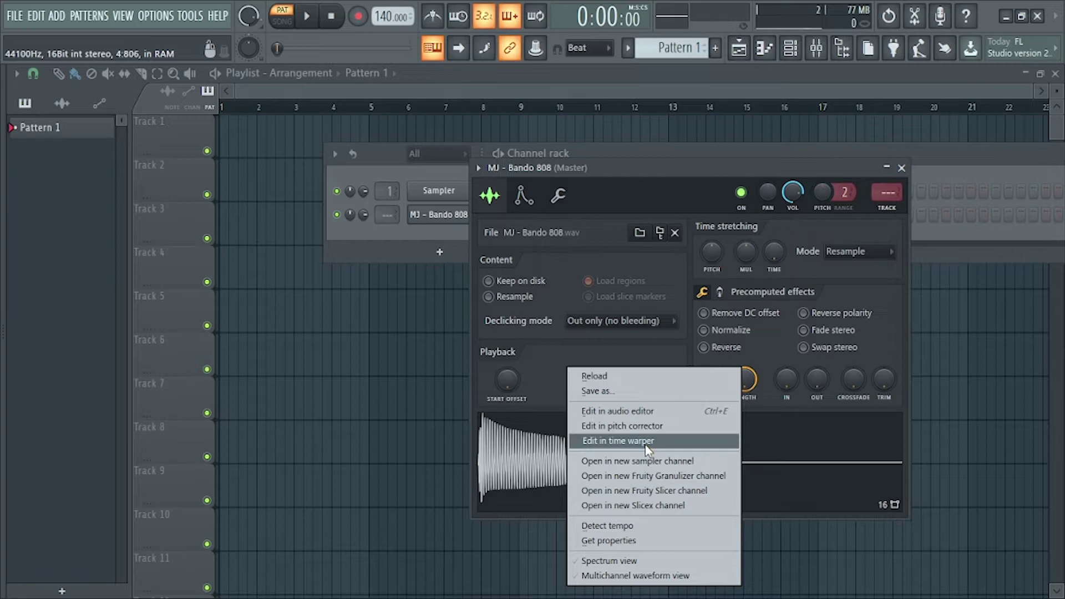
click(660, 413)
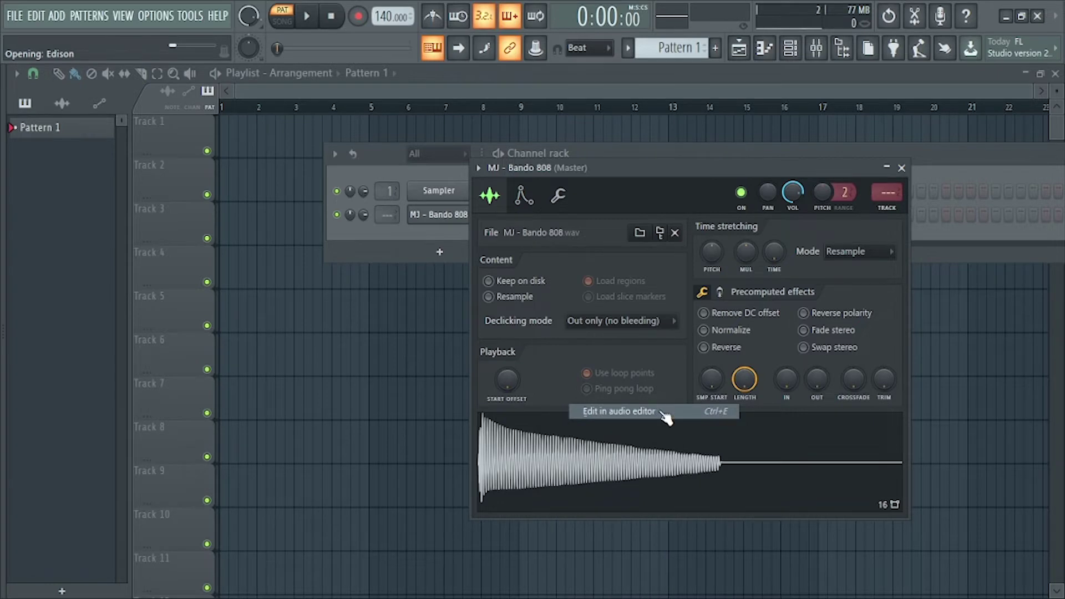
Run Regions > Detect pitch regions on the Bando 808 in Edison, then move Edison aside
drag(347, 188, 647, 127)
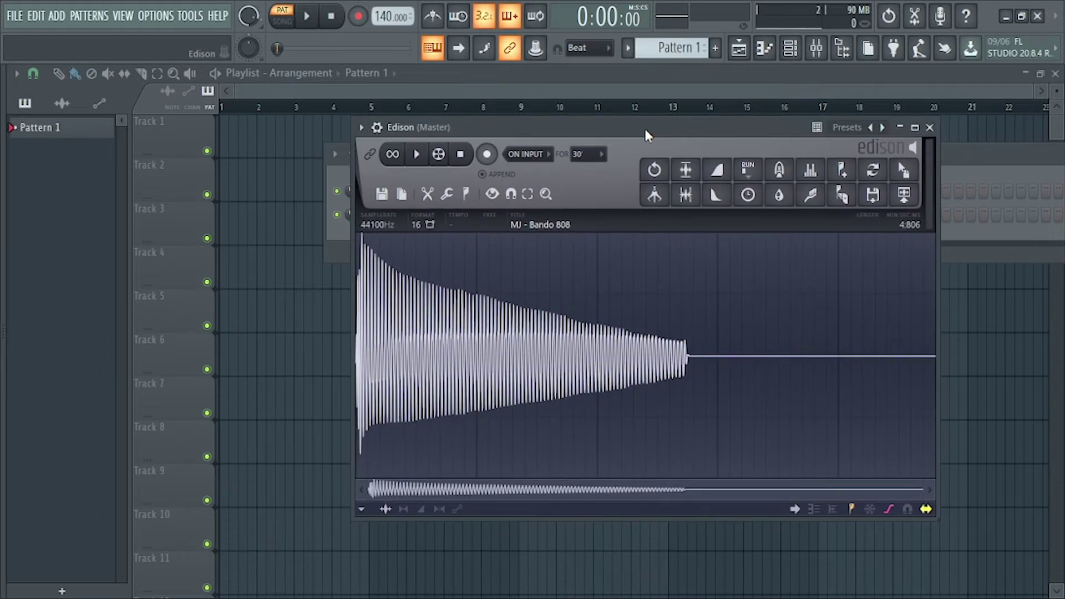
click(469, 194)
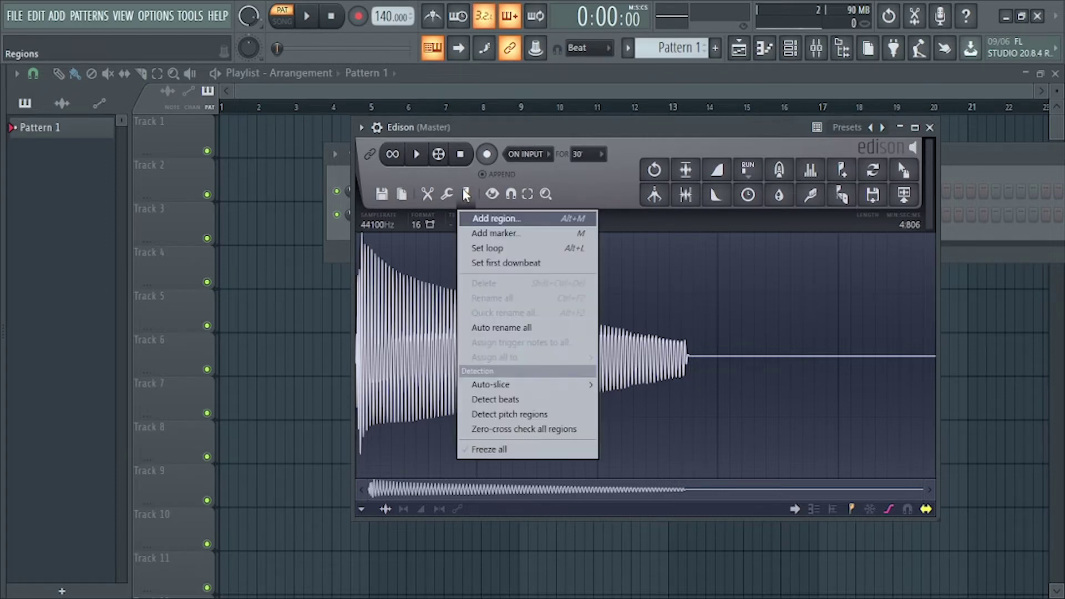
click(530, 416)
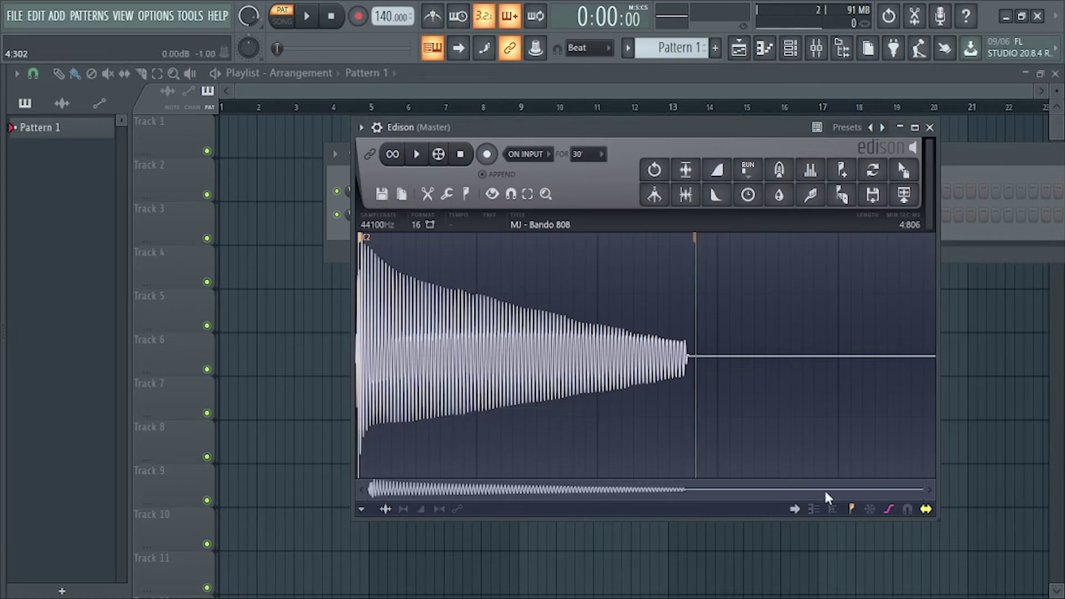
mouse_move(923, 491)
mouse_down()
mouse_move(791, 469)
mouse_move(532, 461)
mouse_move(751, 469)
mouse_move(881, 491)
mouse_move(849, 490)
mouse_move(938, 493)
mouse_up()
drag(691, 129, 597, 341)
Close the Bando 808 sampler settings, shift Edison right and reopen the browser
click(902, 167)
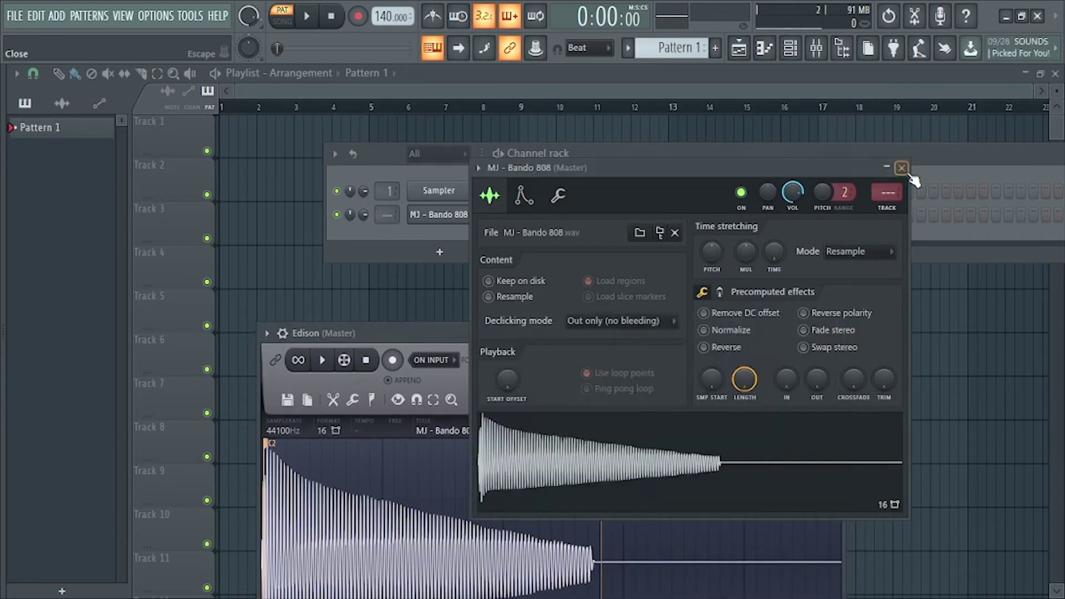
drag(553, 331, 723, 327)
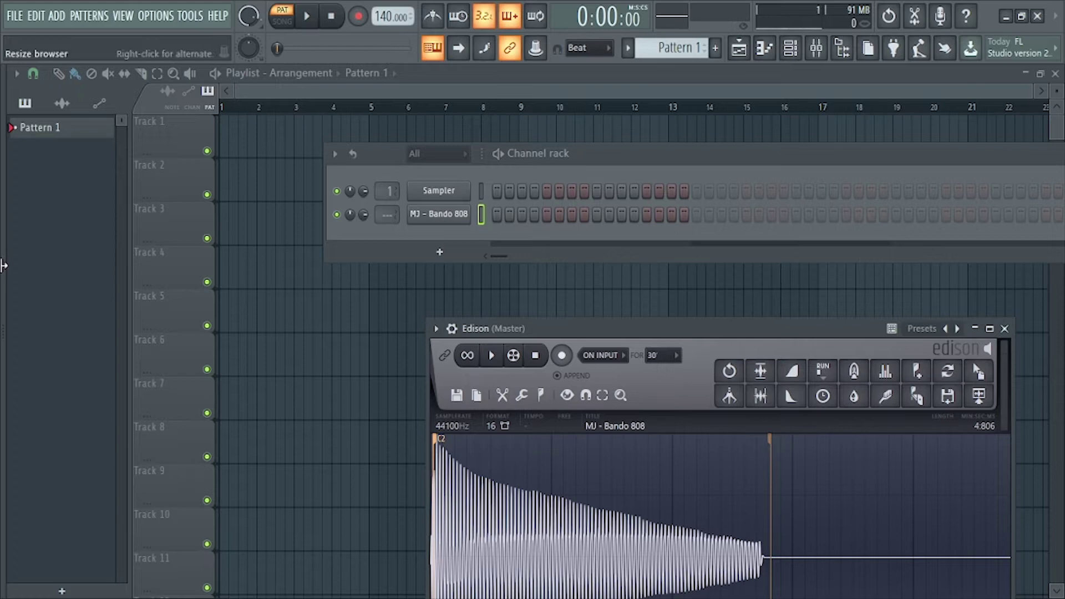
drag(3, 308, 236, 340)
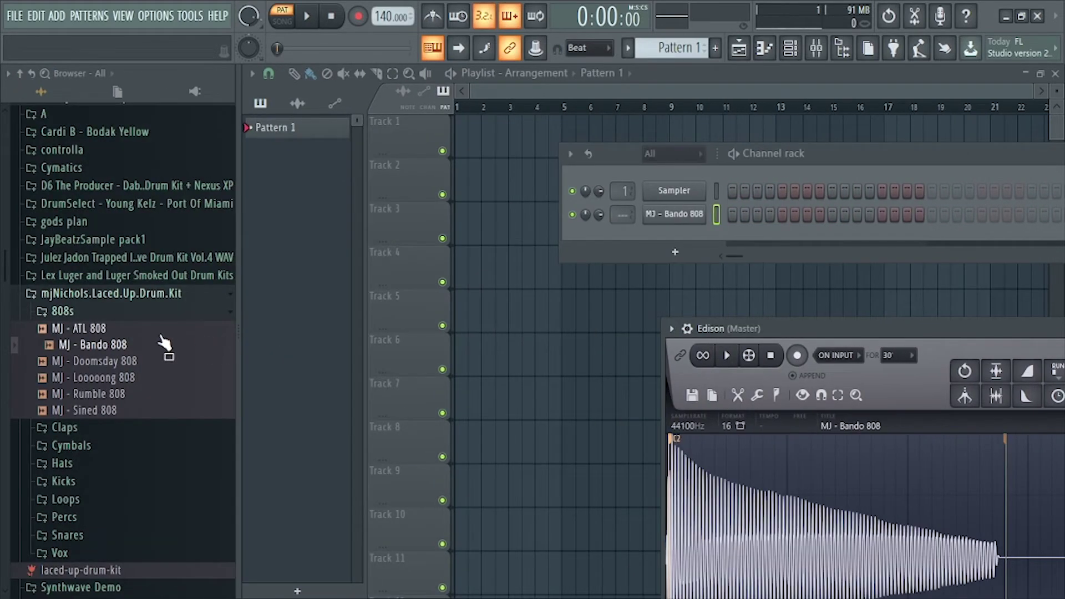
Preview the ATL, Rumble, Sined, Looooong and Doomsday 808s, then add MJ - Doomsday 808 as a channel
click(86, 330)
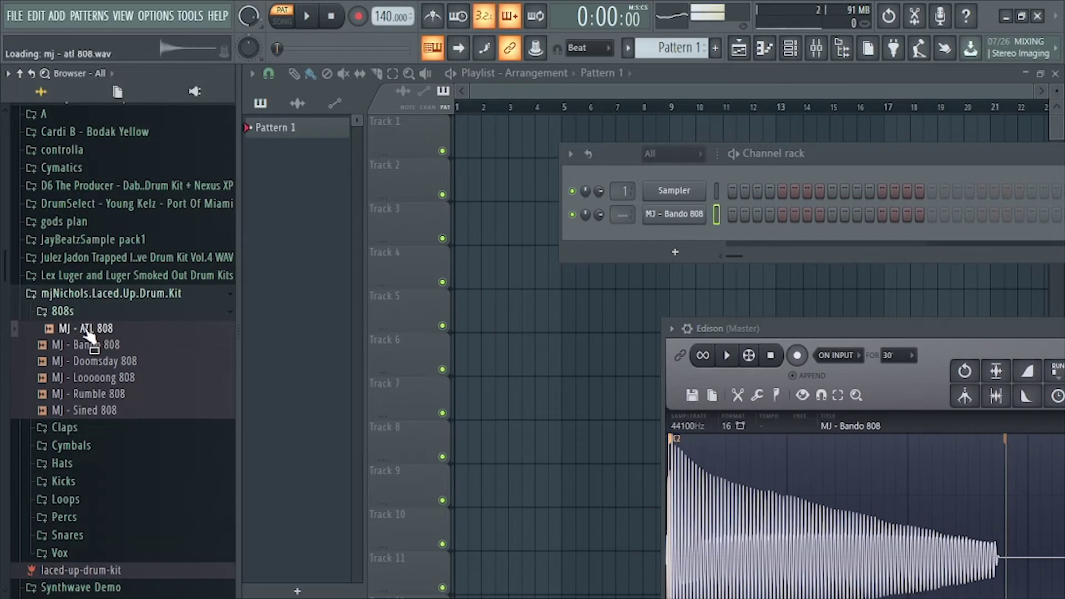
click(97, 393)
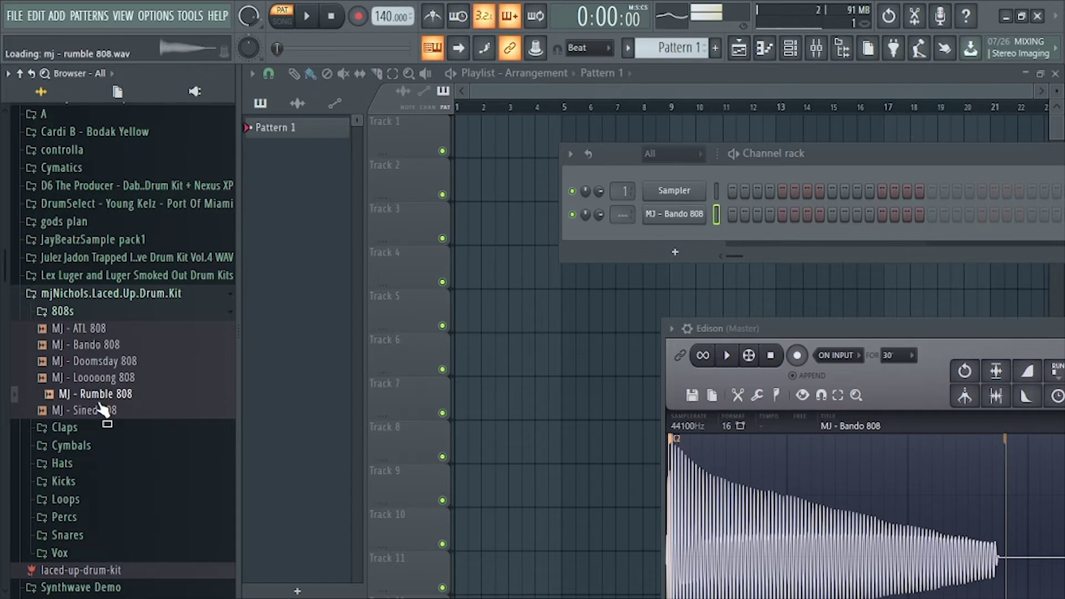
click(102, 410)
click(110, 377)
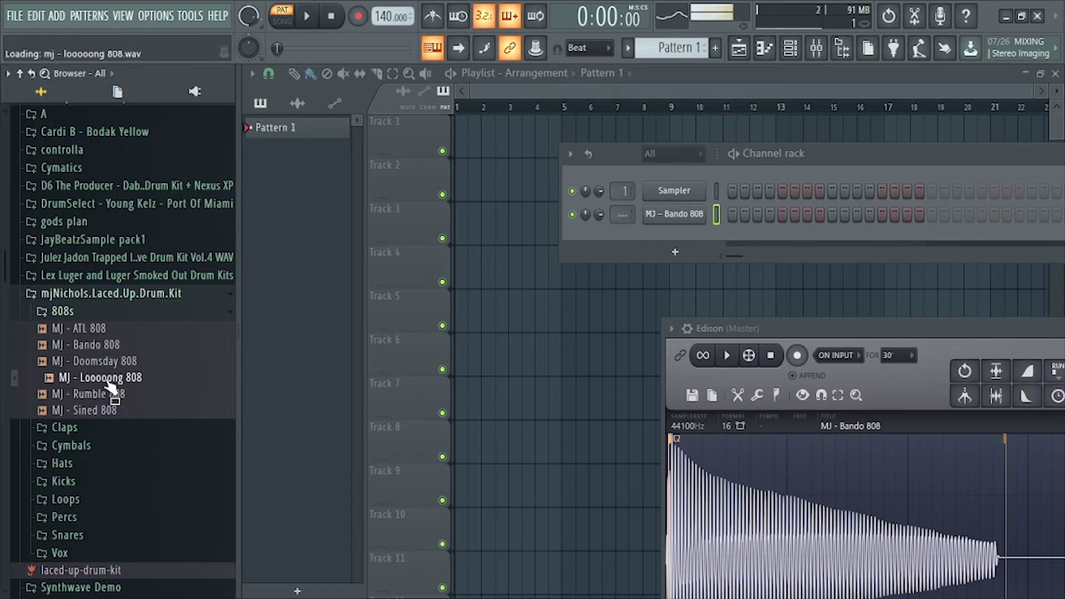
click(113, 362)
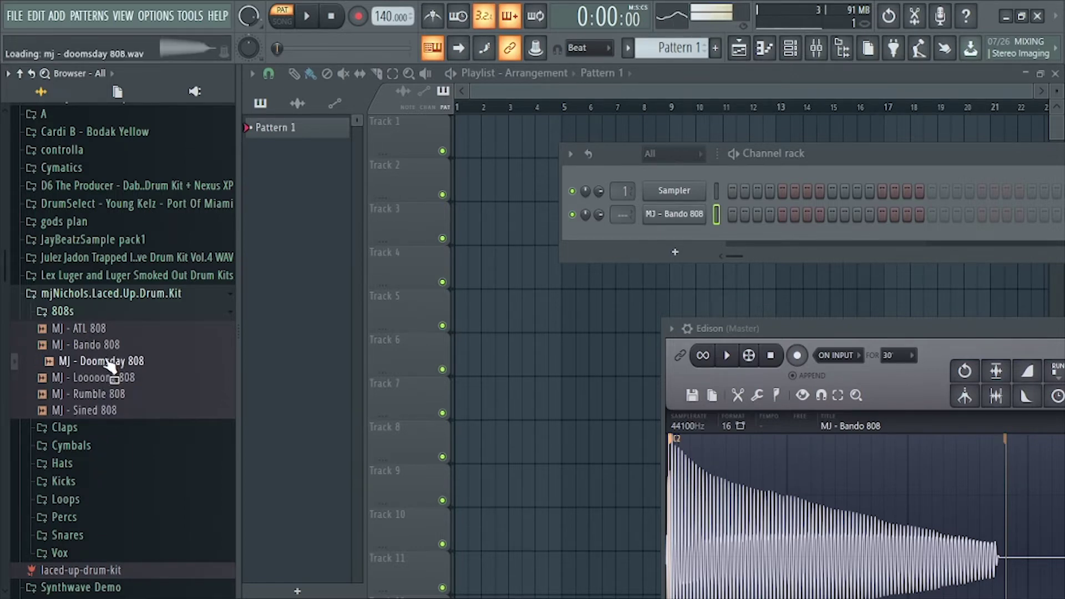
drag(111, 365, 681, 241)
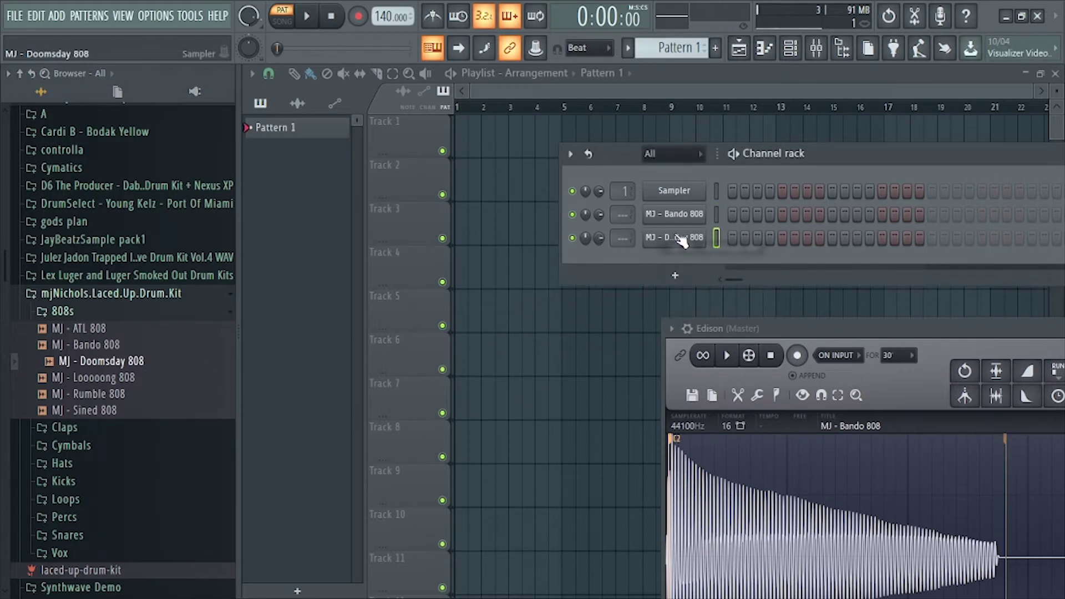
Mute the Bando 808 channel and open the Doomsday 808 sample in Edison
click(573, 214)
right_click(664, 238)
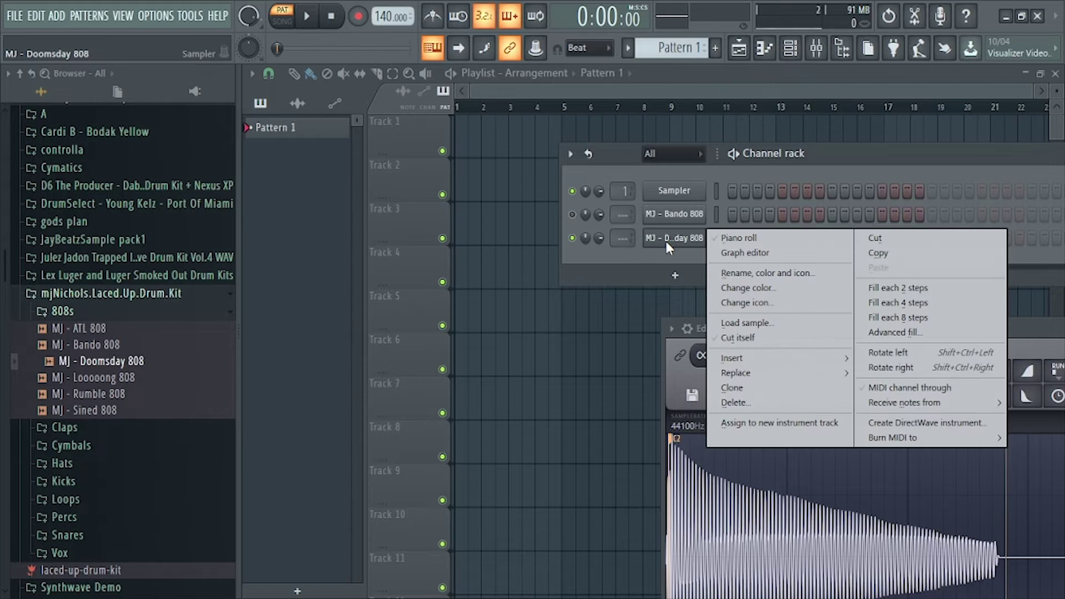
click(665, 239)
right_click(418, 433)
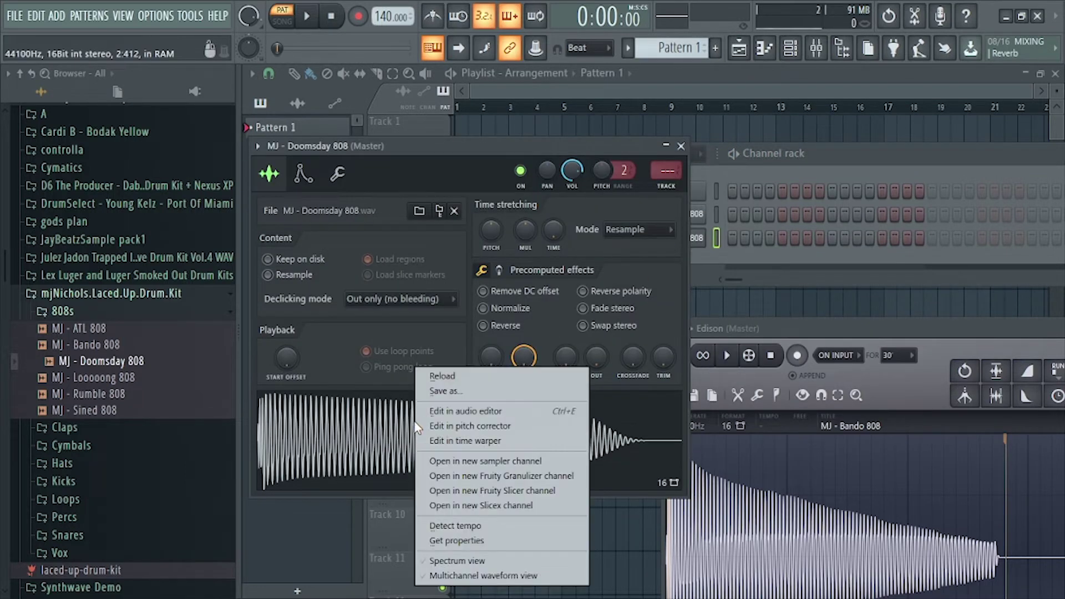
click(443, 411)
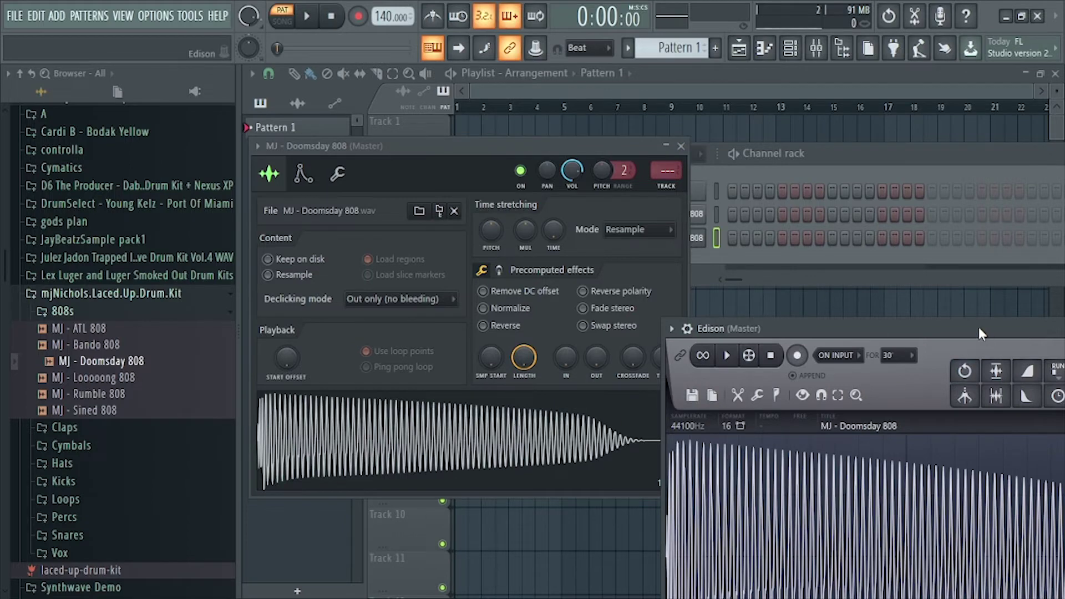
Detect pitch regions on the Doomsday 808 in Edison
drag(978, 327, 614, 157)
click(409, 223)
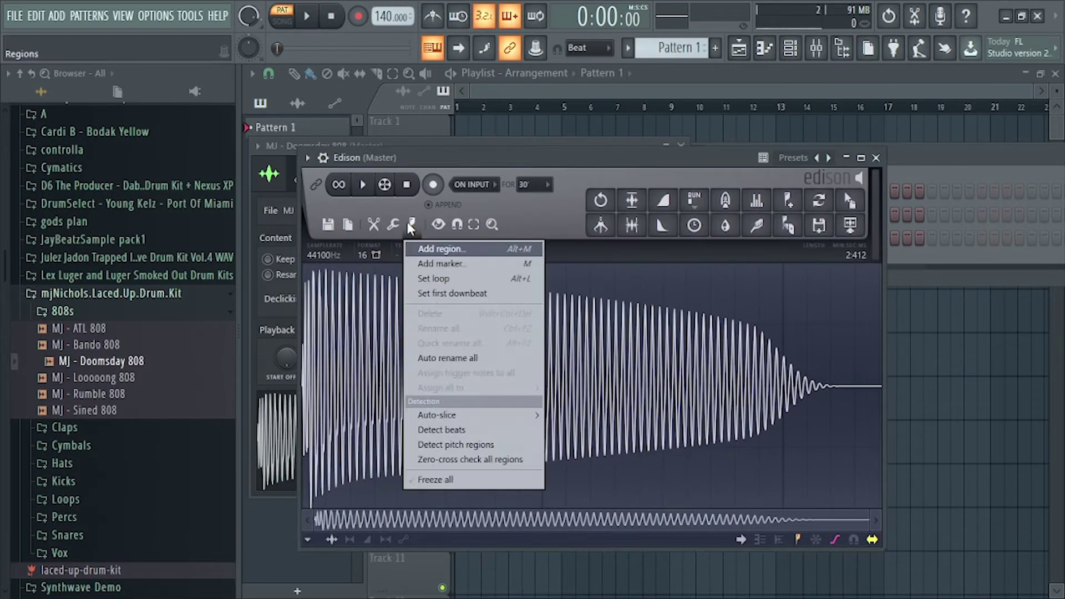
click(459, 445)
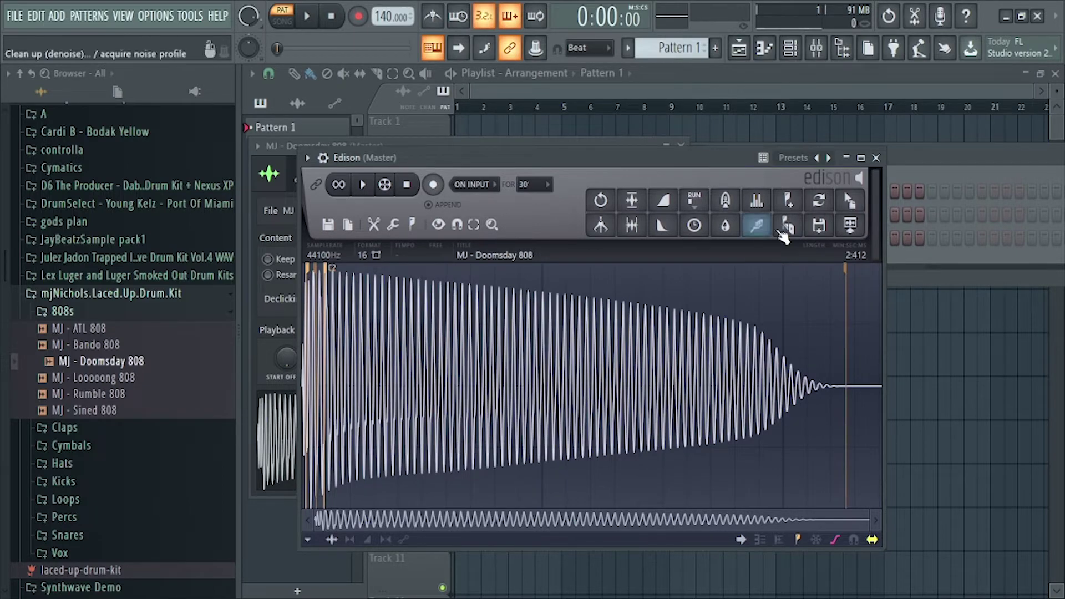
Close Edison, the sampler settings and the mixer, and reposition the Channel rack
click(877, 159)
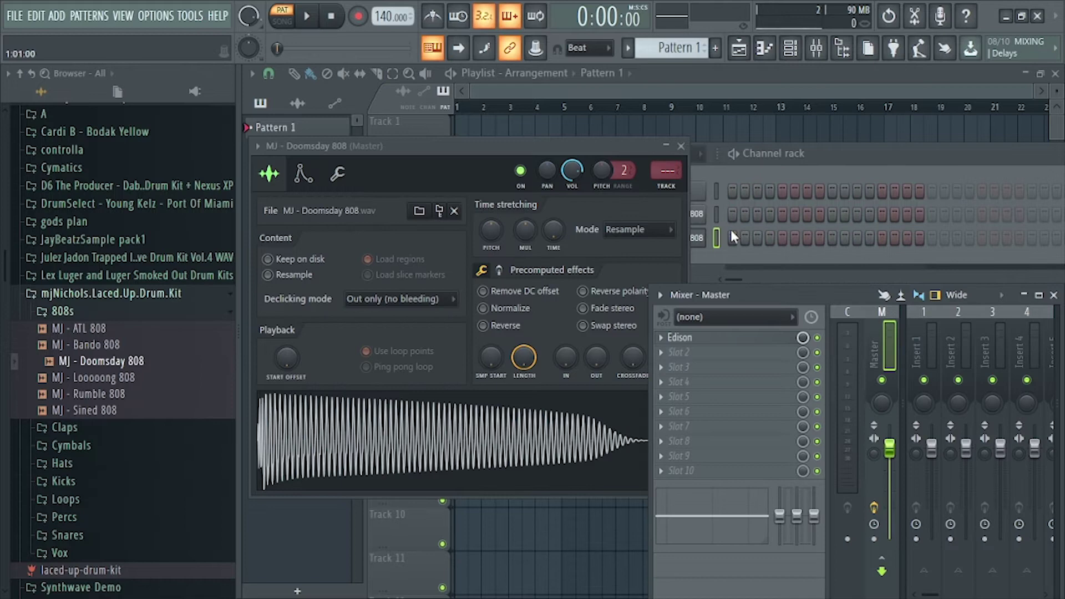
drag(560, 148, 611, 196)
click(650, 198)
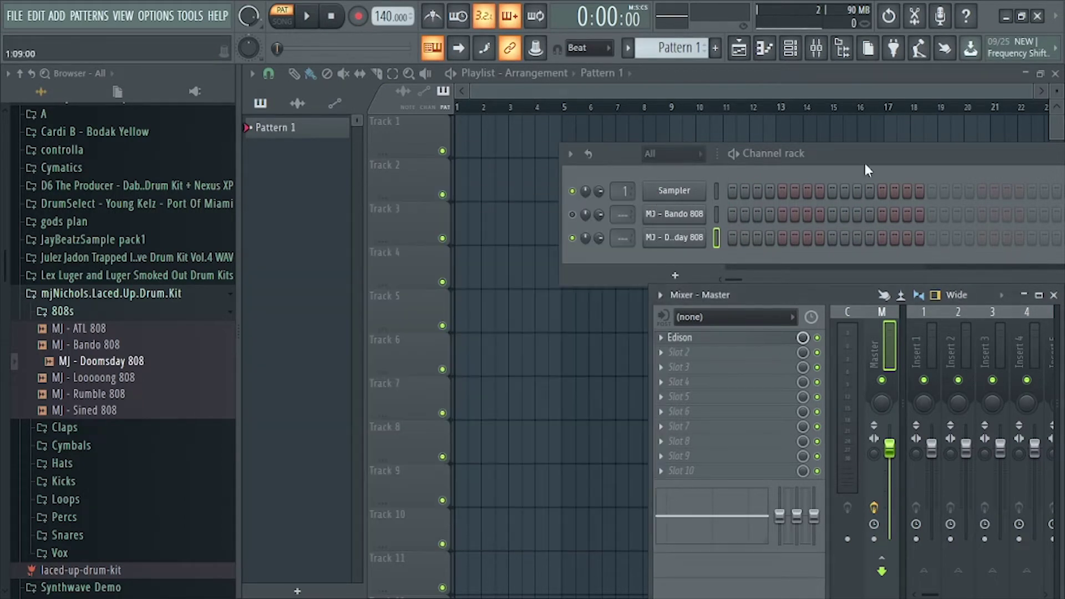
drag(864, 160, 693, 146)
click(948, 298)
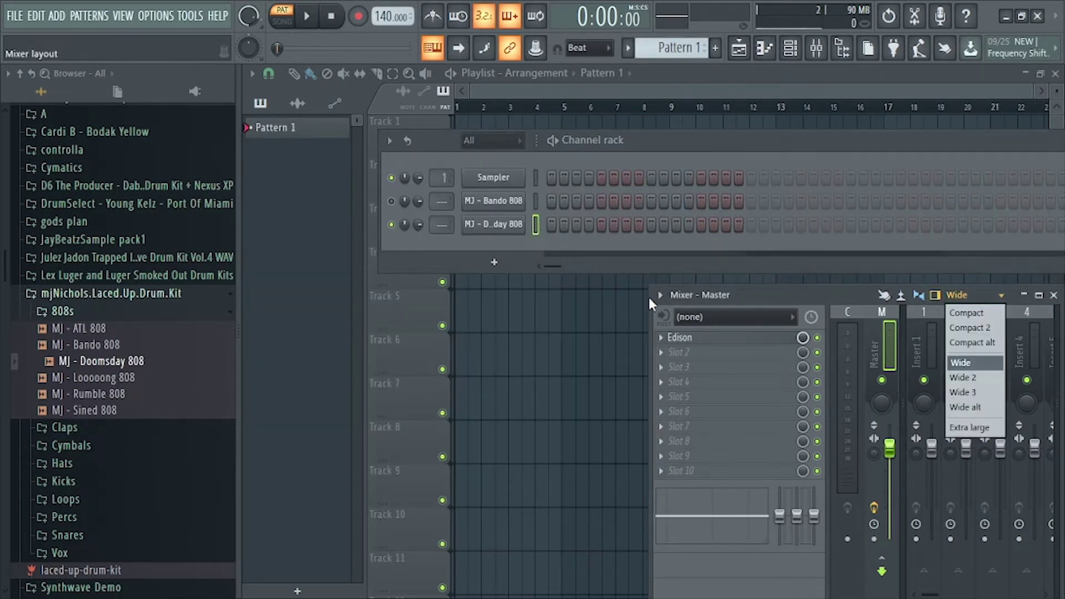
drag(808, 296, 554, 266)
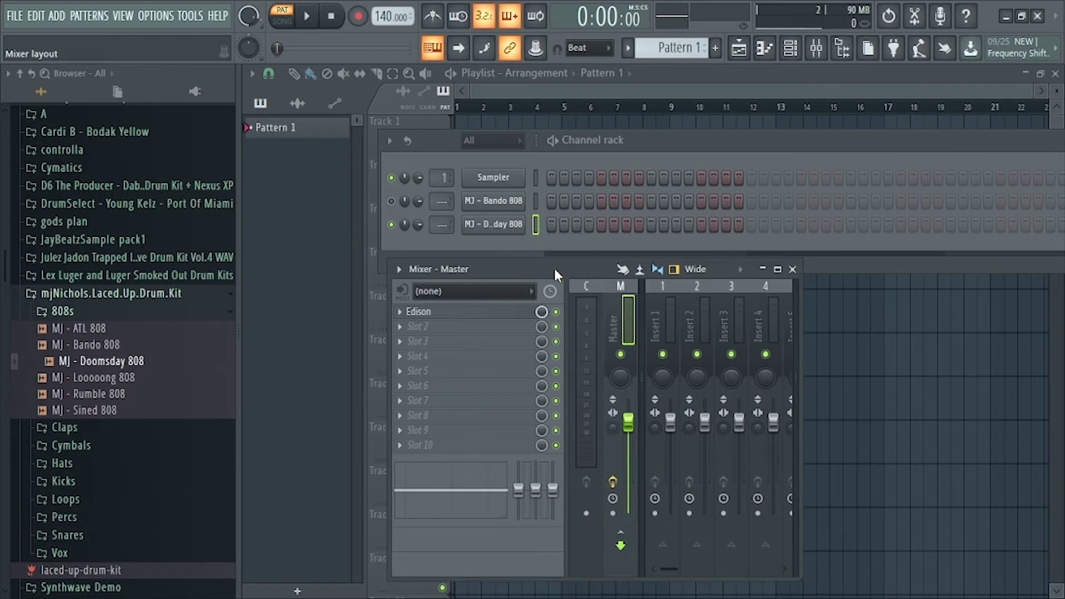
click(800, 266)
Collapse the Laced Up kit and expand Cymatics > Drums - One Shots > 808s
click(103, 309)
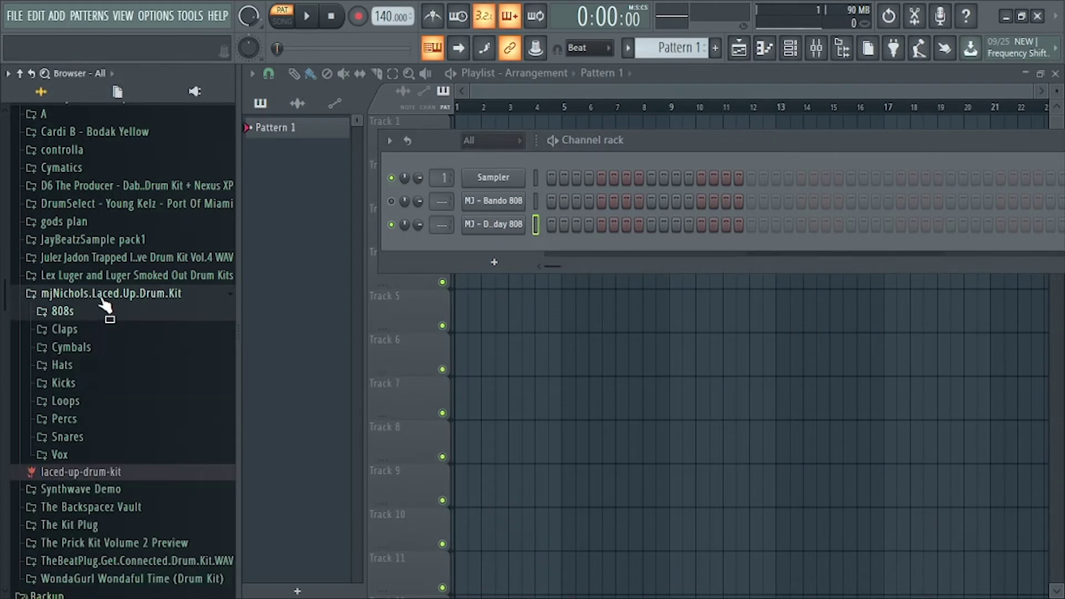
click(106, 297)
scroll(106, 297, up, 3)
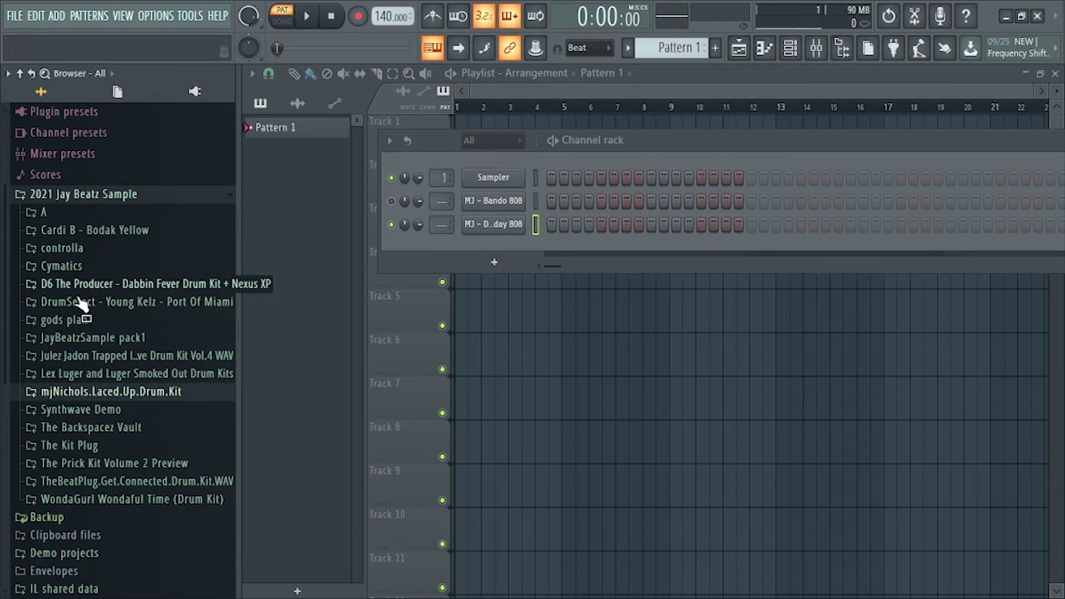
click(78, 266)
click(129, 218)
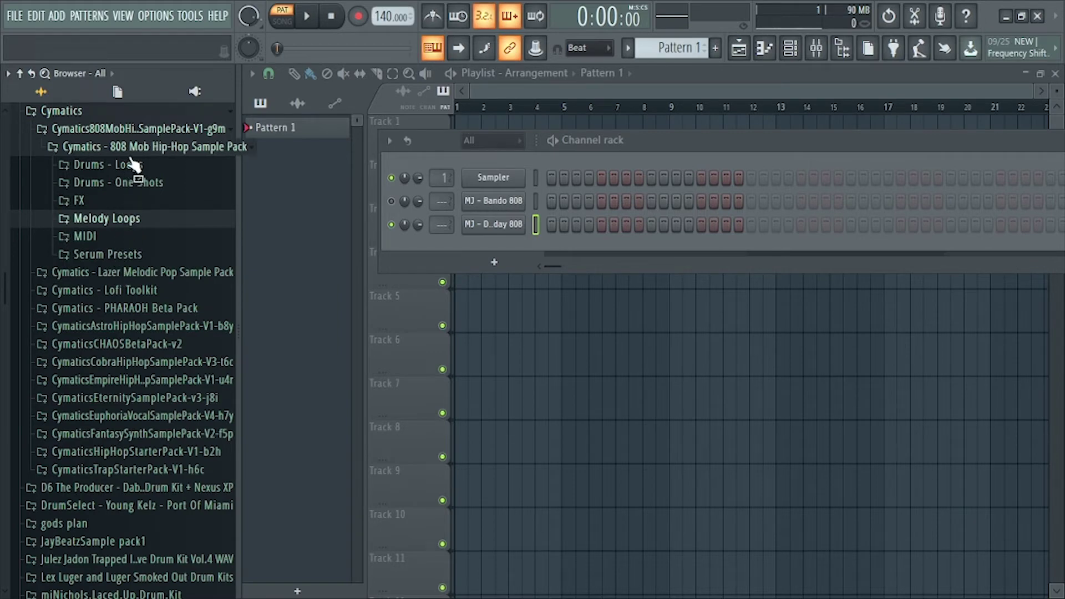
click(137, 183)
click(136, 203)
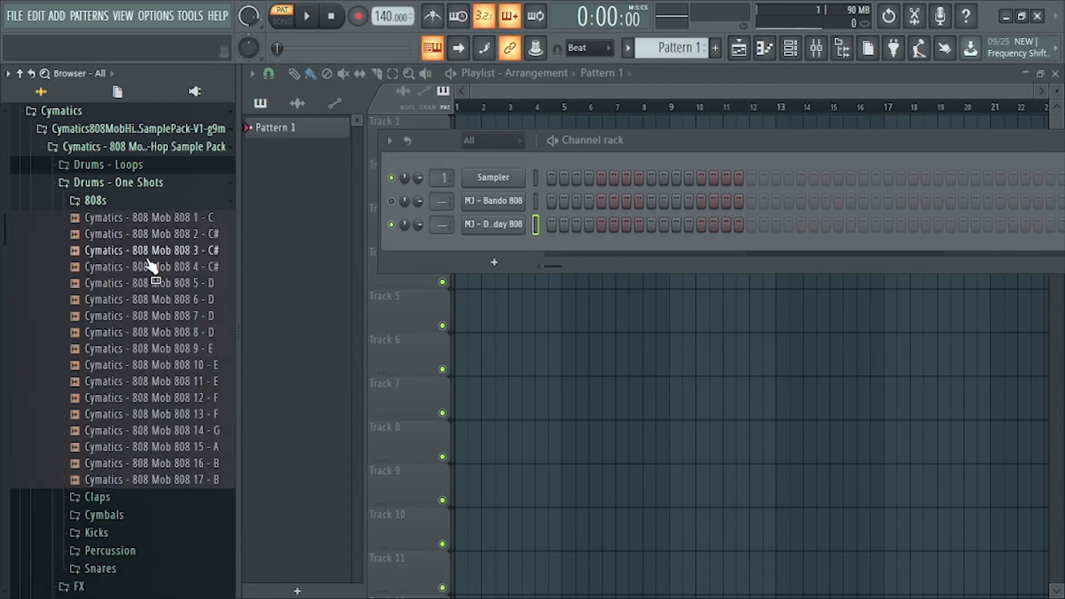
Audition the 808 Mob one-shots (4 - C# to 10 - E) and add 808 Mob 808 7 - D as a channel
click(151, 283)
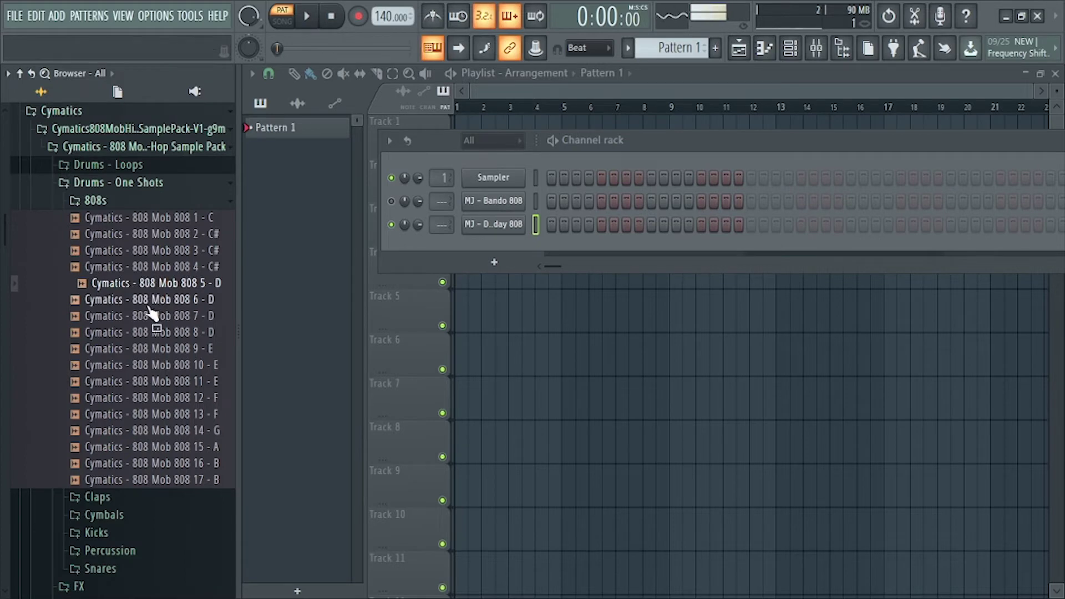
click(151, 315)
click(159, 348)
click(167, 368)
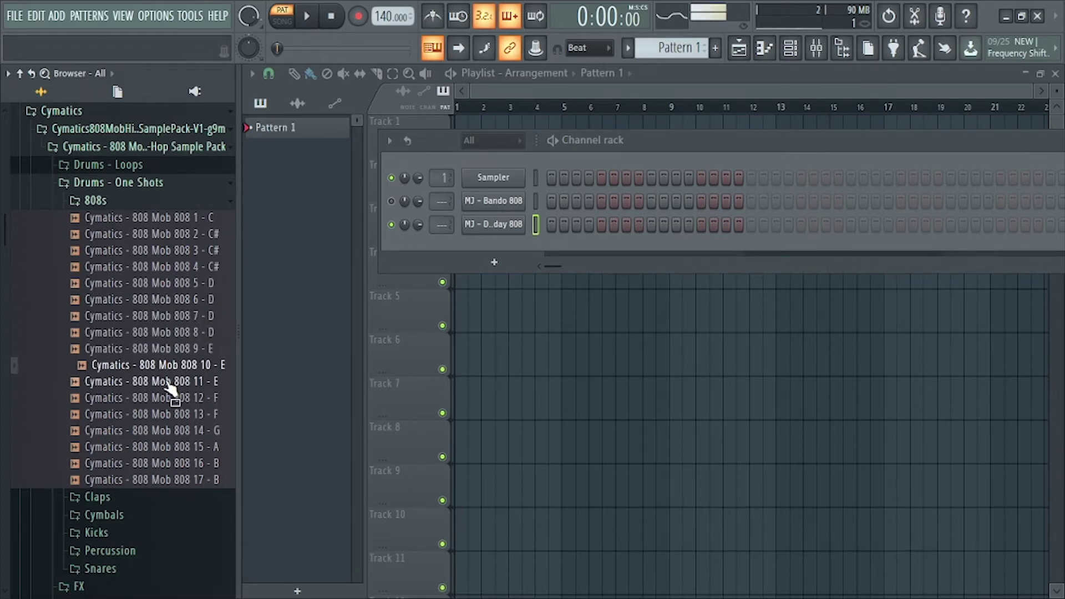
click(173, 282)
click(178, 268)
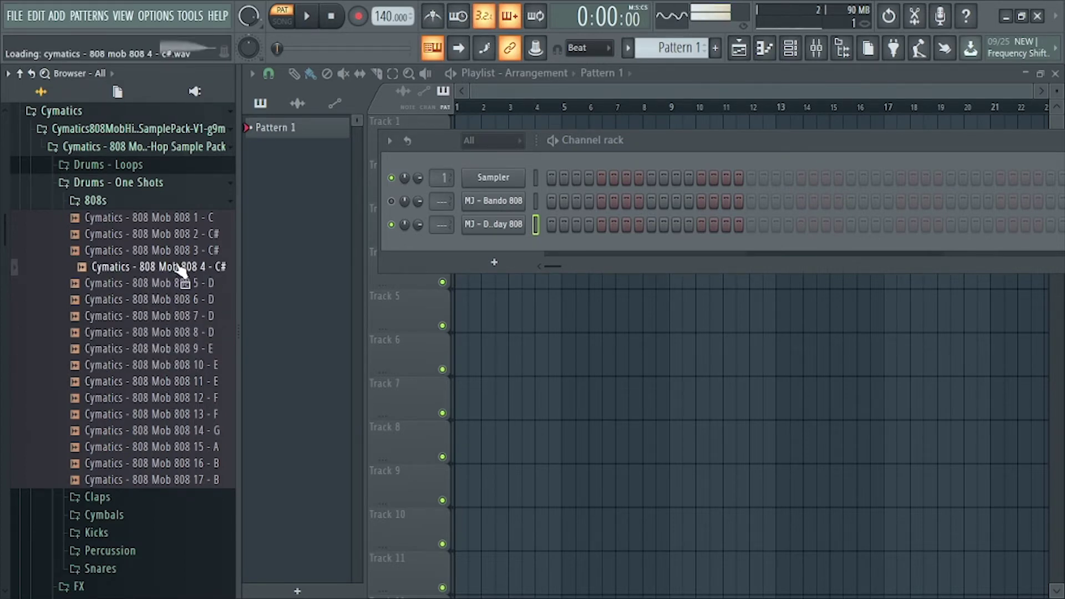
click(178, 301)
click(178, 284)
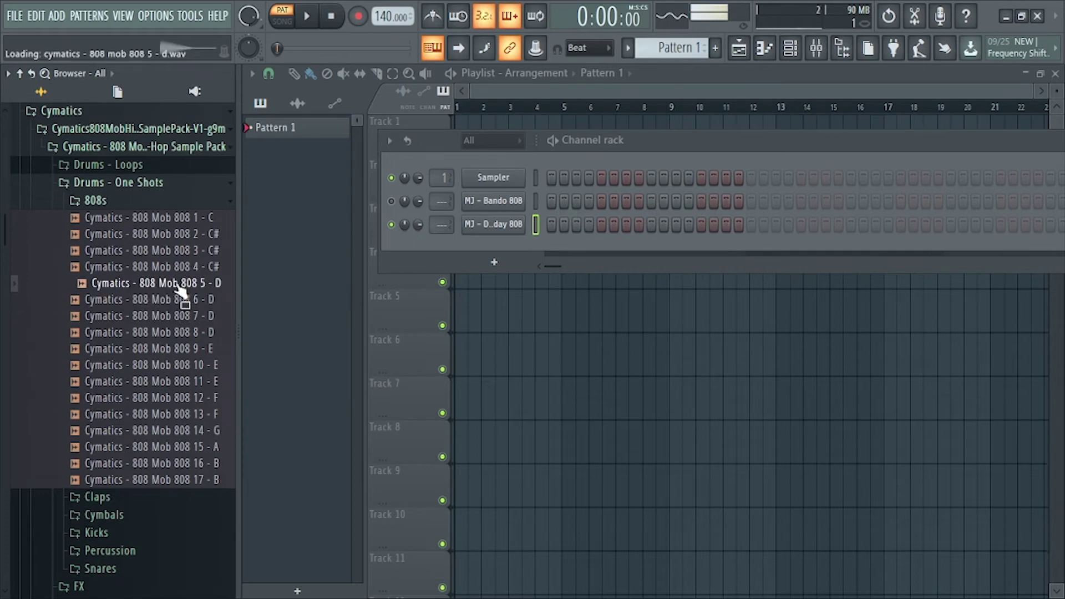
click(177, 300)
click(172, 317)
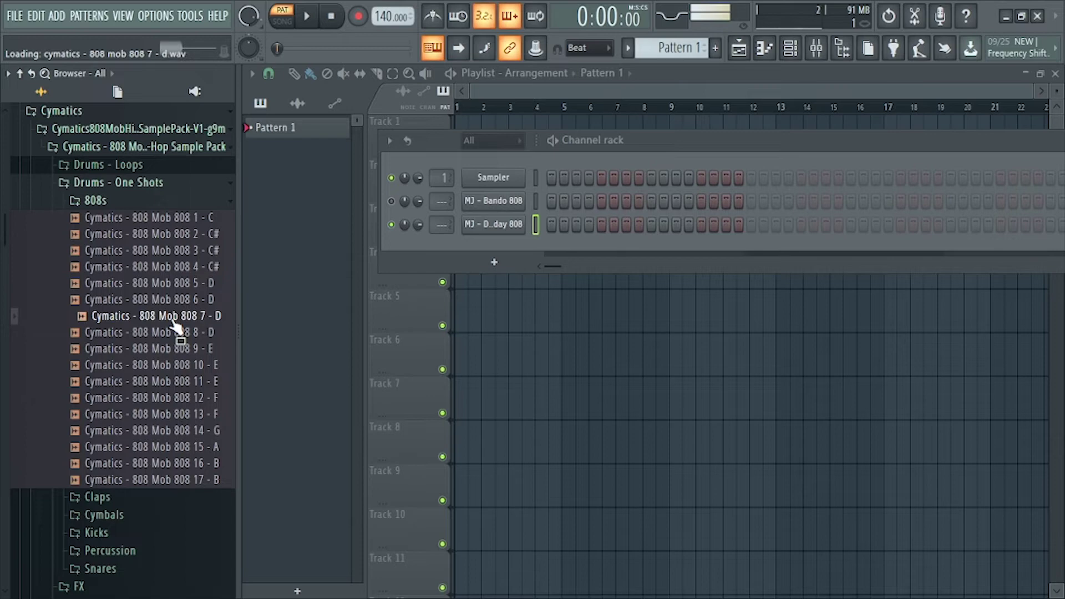
drag(176, 327, 498, 251)
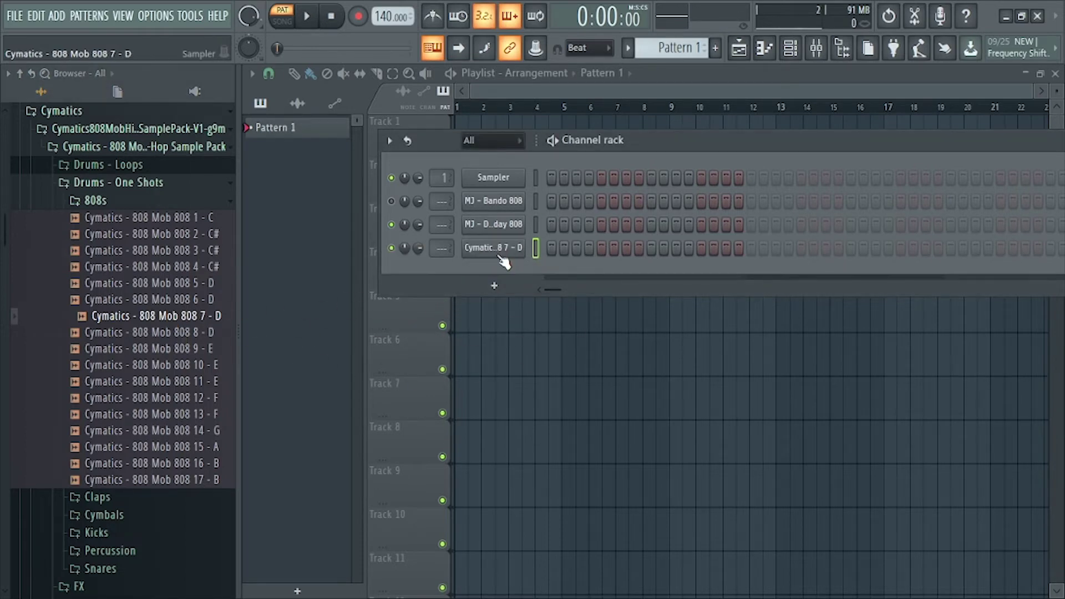
Open 808 Mob 808 7 - D in Edison and detect its pitch region as D2
click(499, 253)
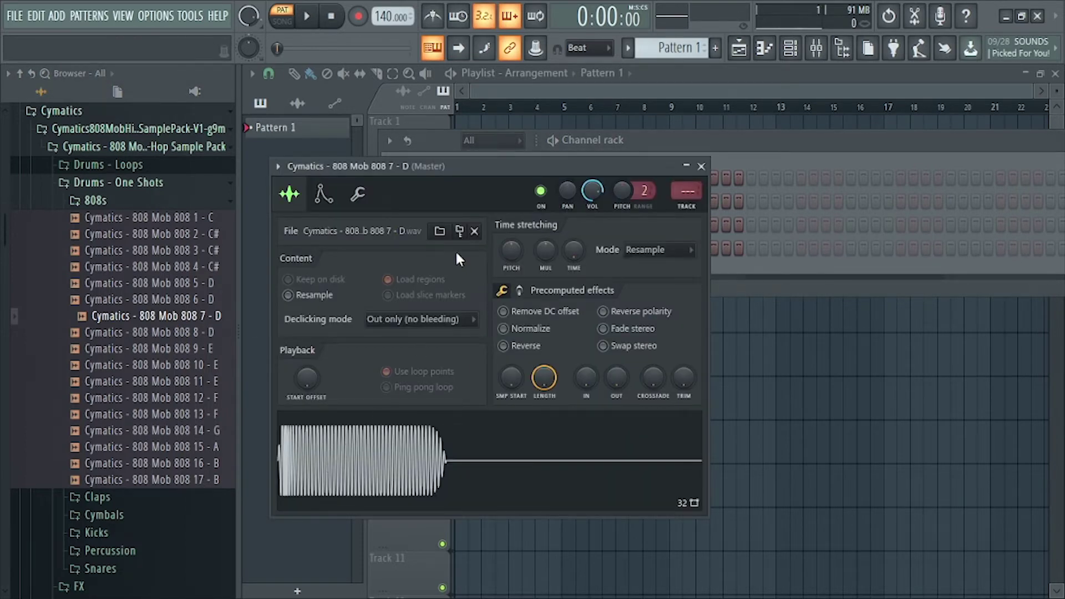
right_click(352, 442)
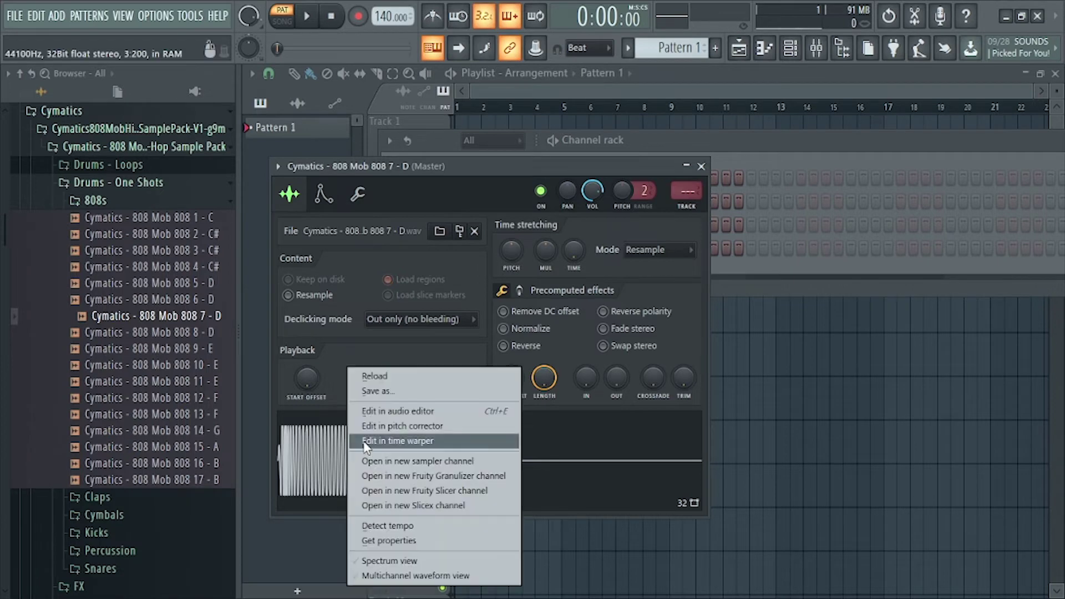
click(417, 412)
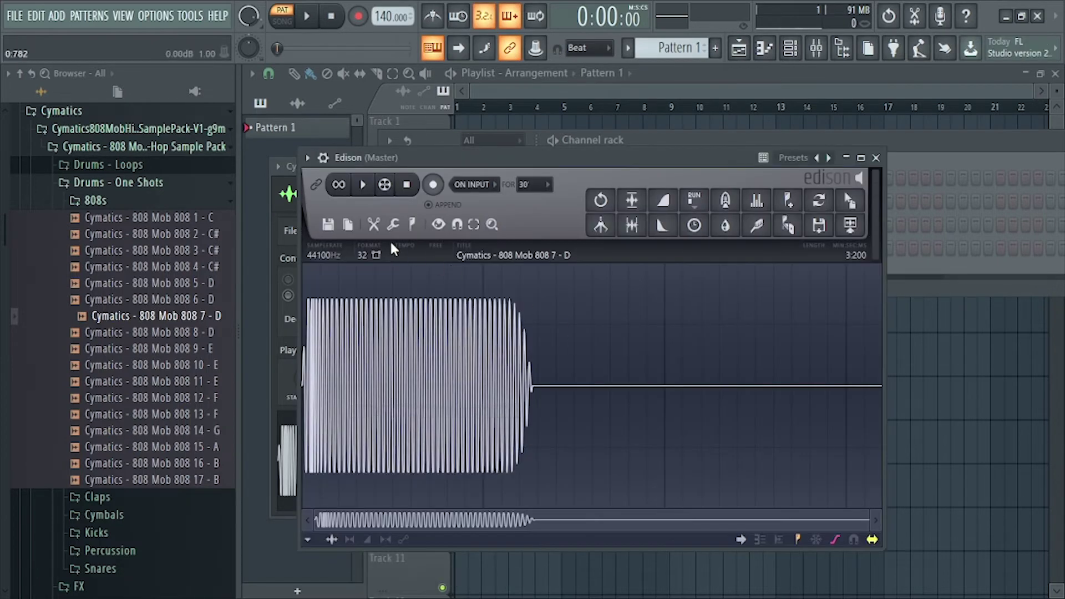
click(412, 224)
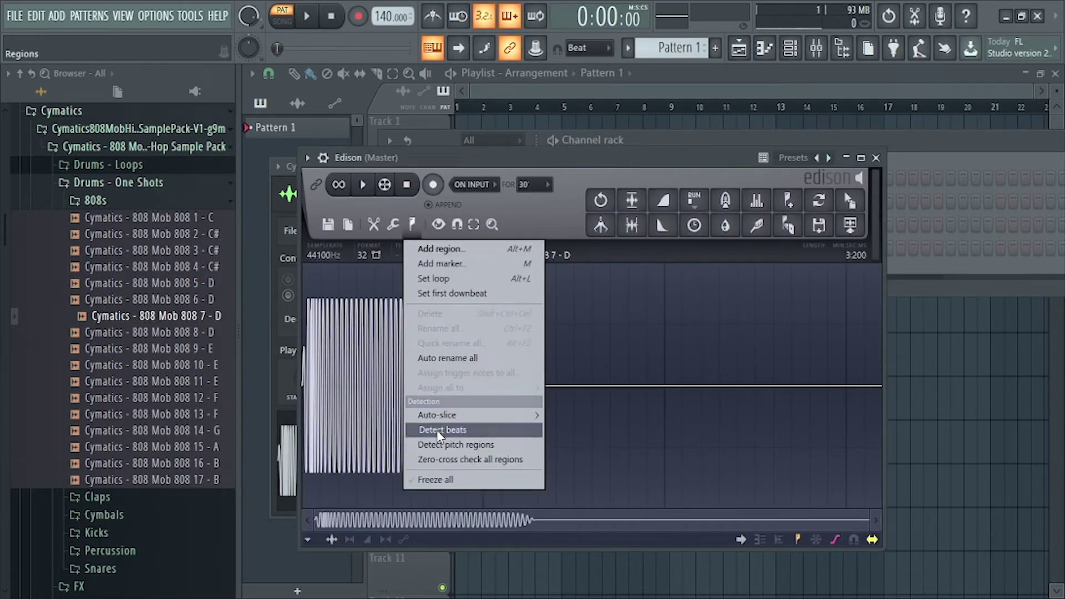
click(440, 445)
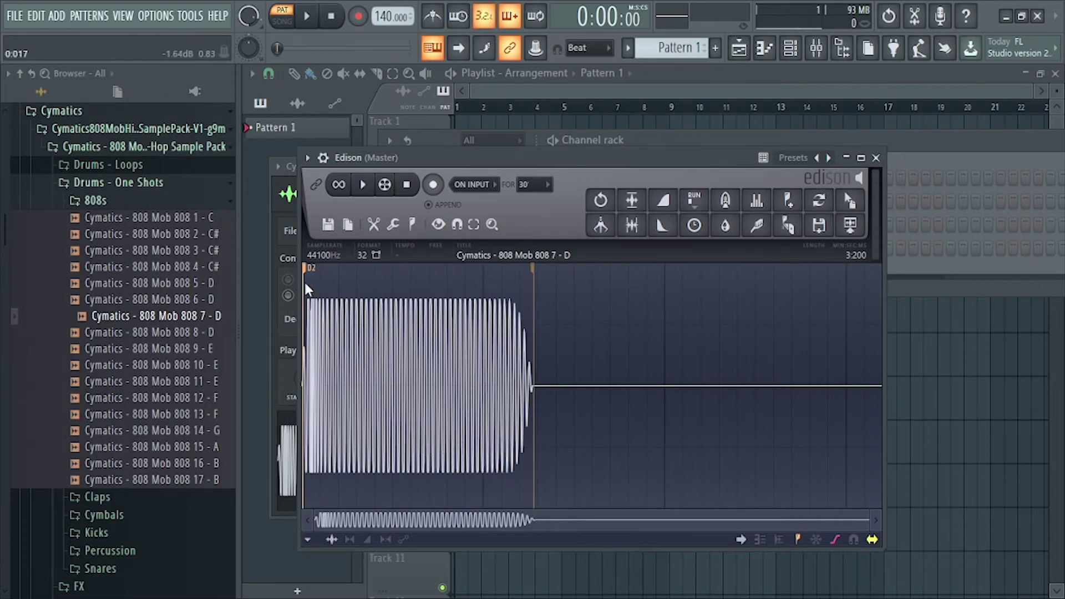
drag(305, 281, 203, 333)
drag(597, 161, 775, 257)
Close the sampler settings, move the Channel rack, and delete the Doomsday 808 channel
click(685, 166)
click(702, 166)
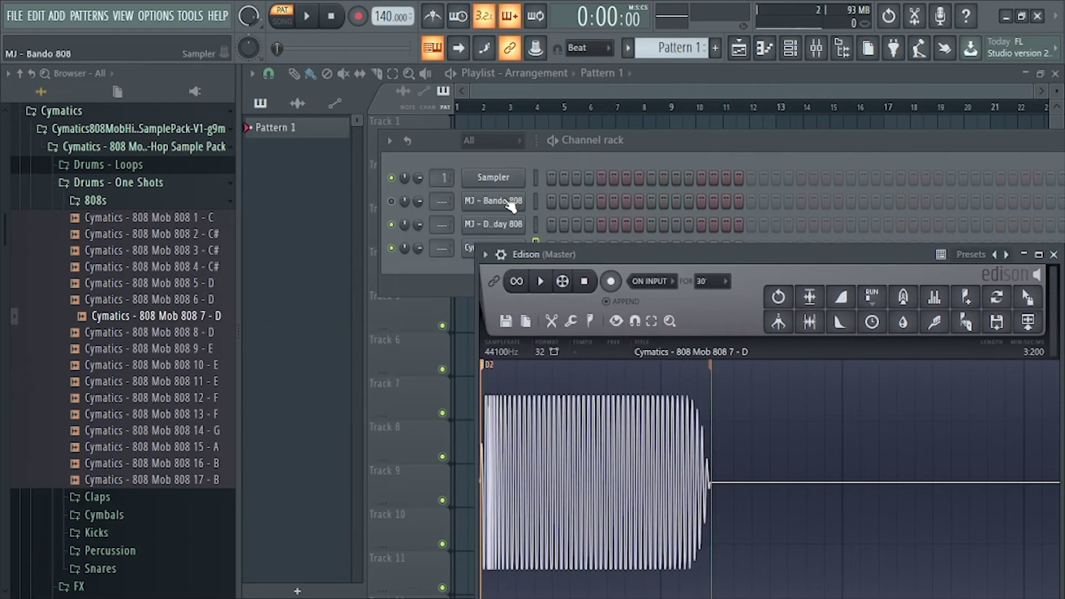
drag(716, 156, 682, 135)
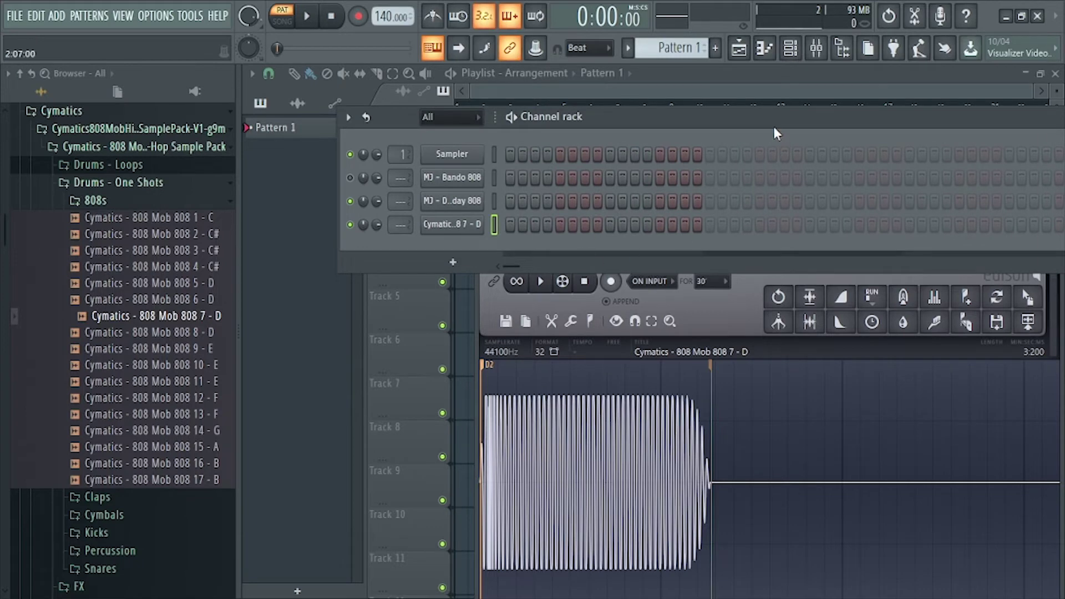
drag(773, 130, 720, 121)
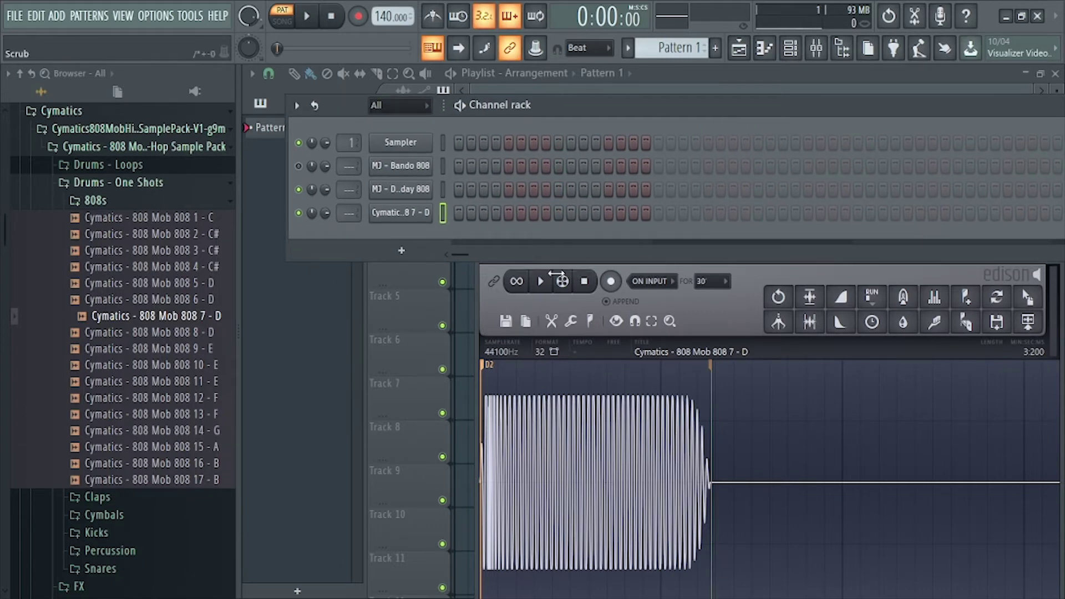
right_click(396, 192)
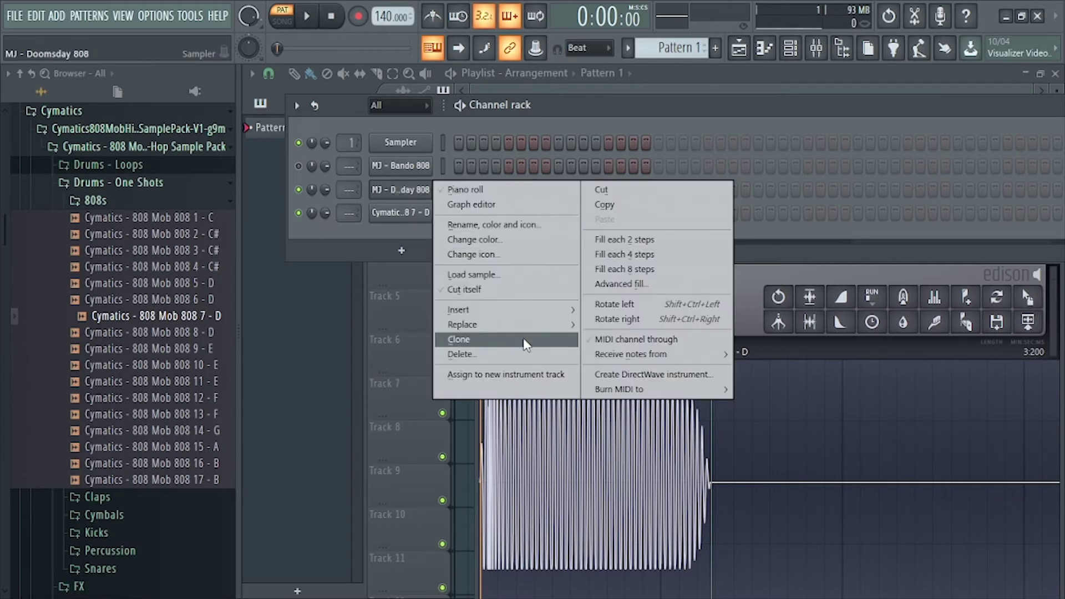
click(461, 354)
click(615, 360)
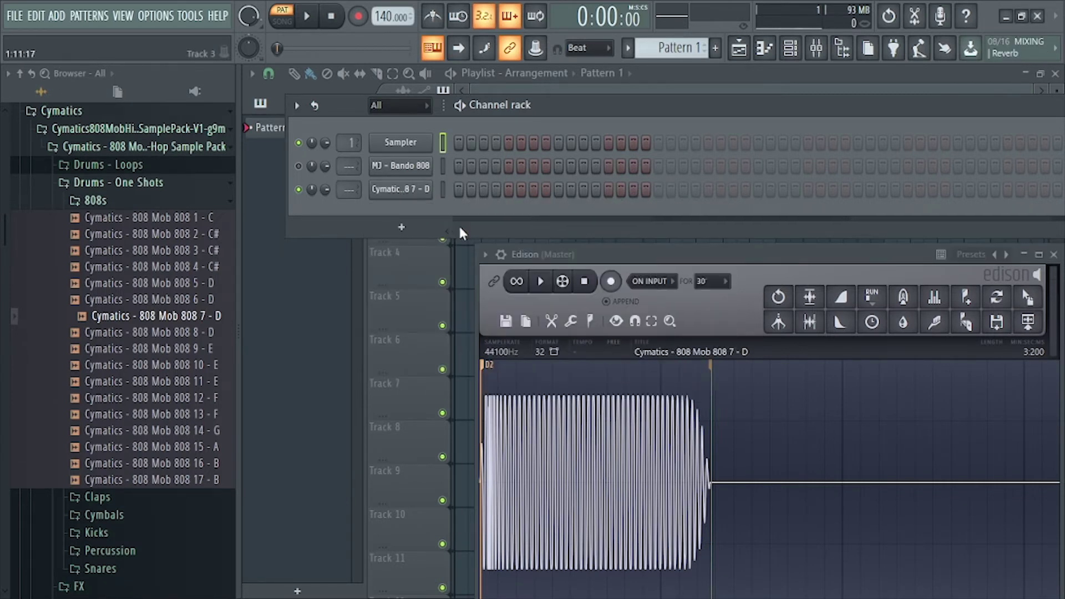
Delete the MJ - Bando 808 channel and confirm
right_click(410, 166)
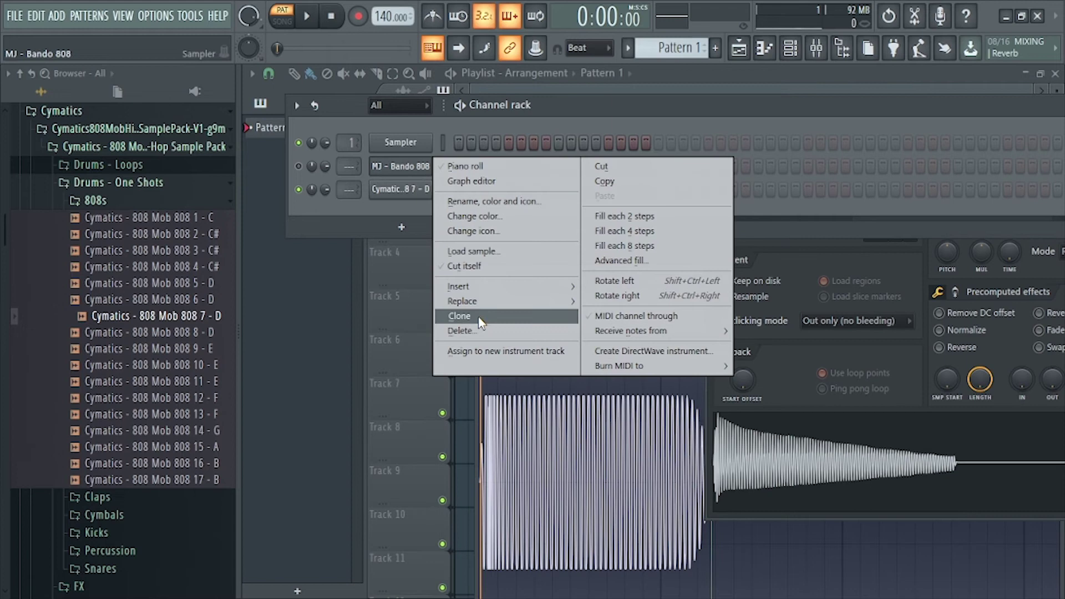
click(464, 330)
click(629, 362)
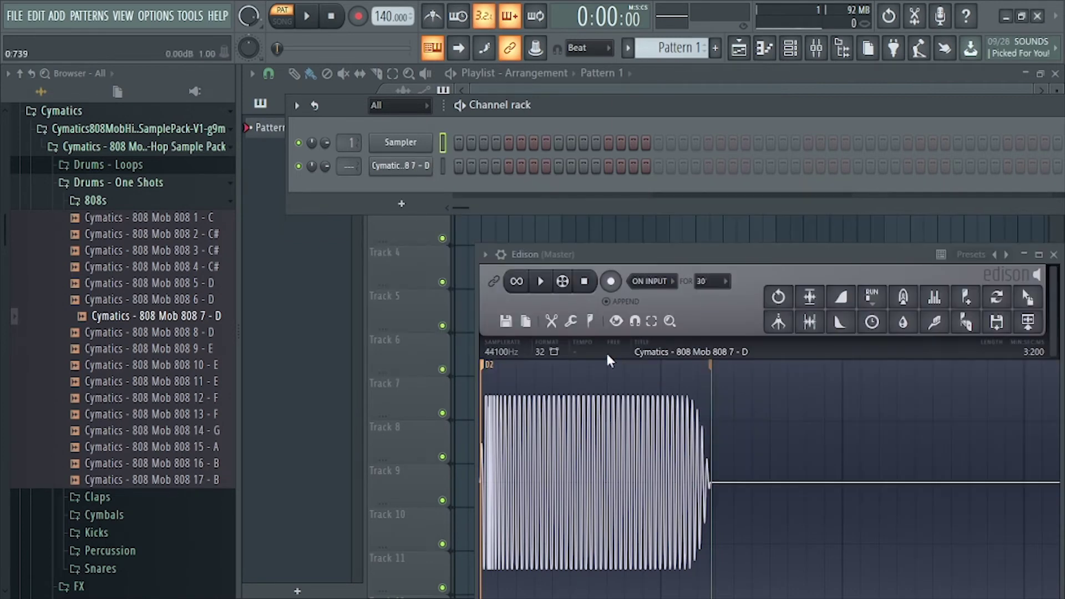
Set the Cymatics 808 7 - D root note to D5 on the Misc functions keyboard and audition it
click(414, 166)
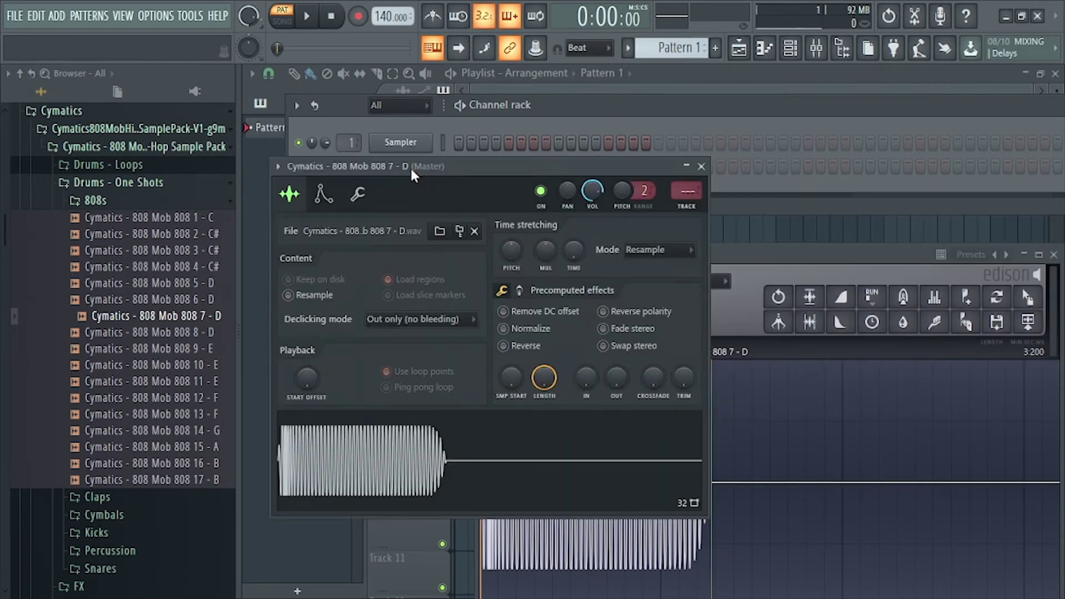
drag(465, 173, 557, 135)
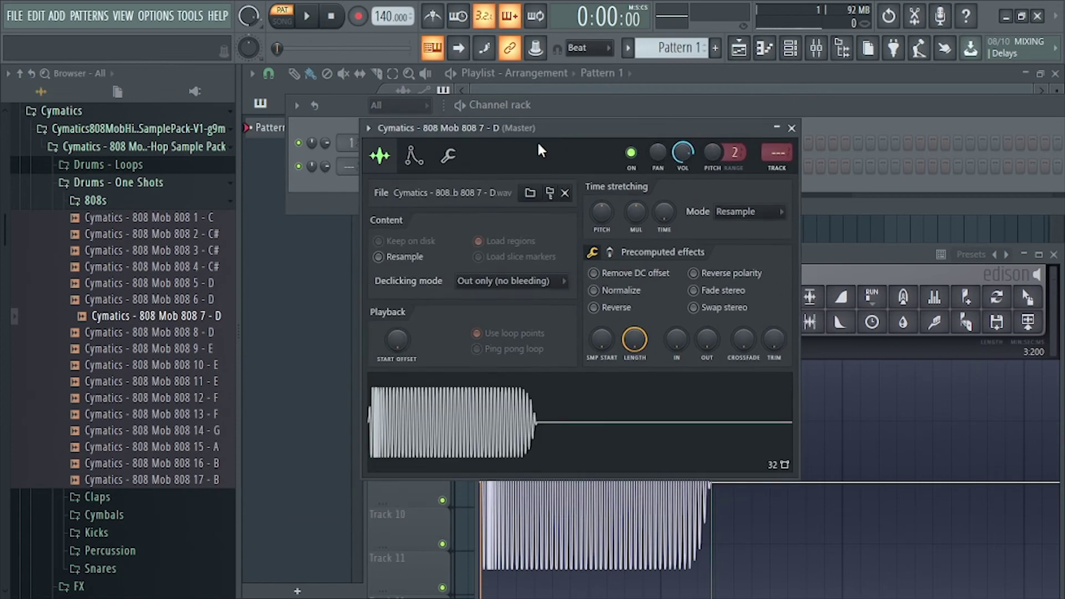
click(448, 158)
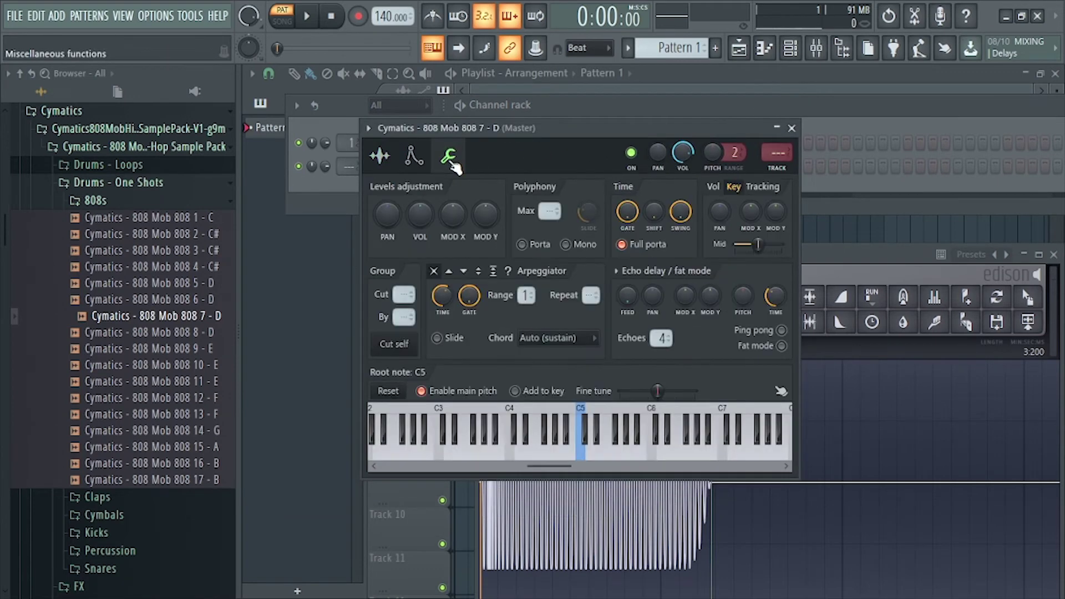
click(781, 391)
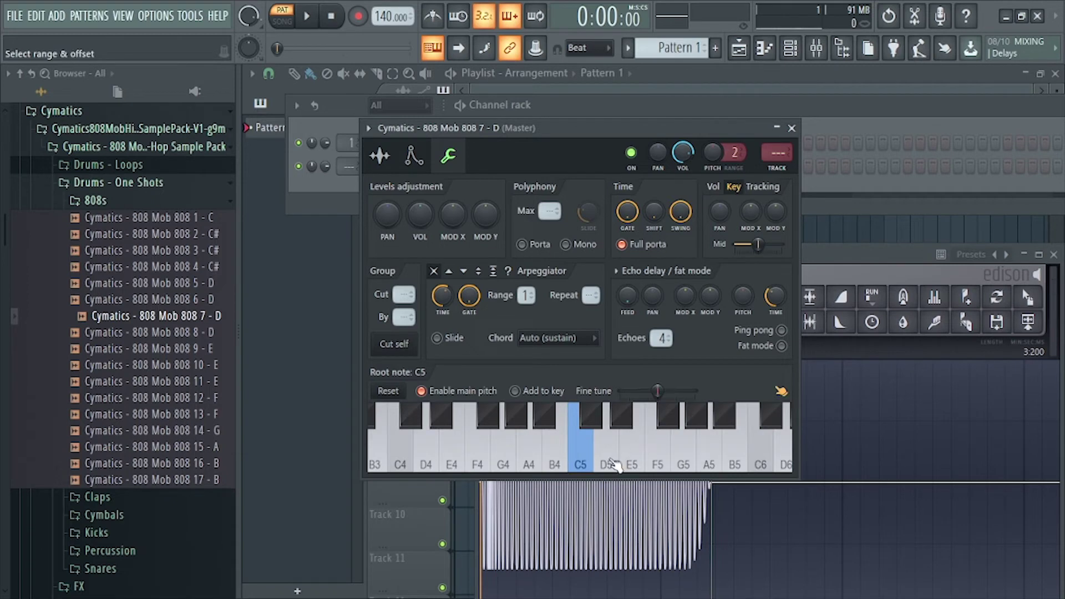
click(613, 464)
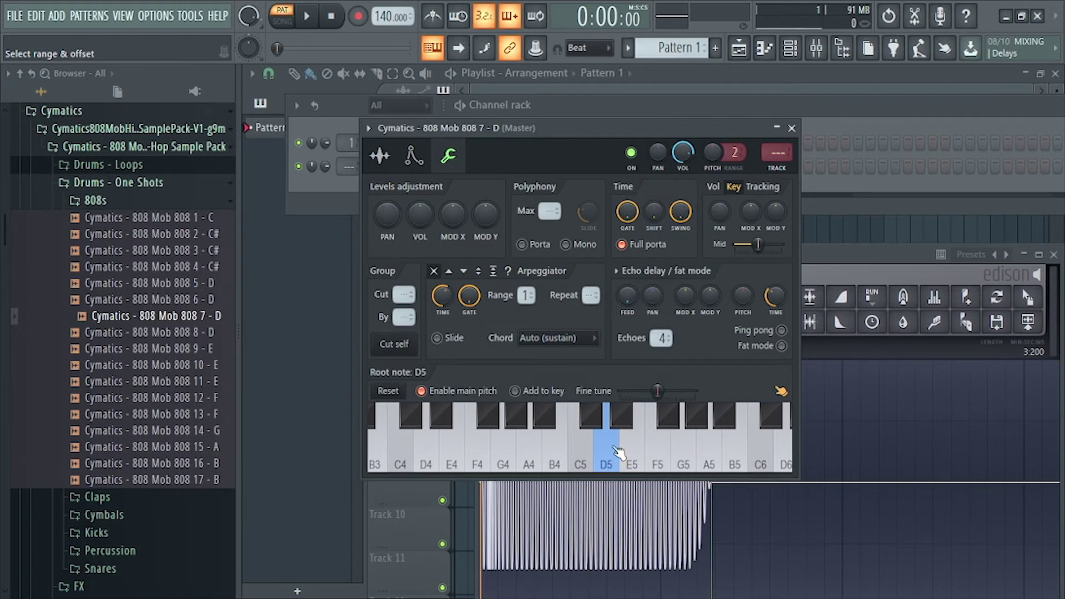
click(618, 452)
click(618, 452)
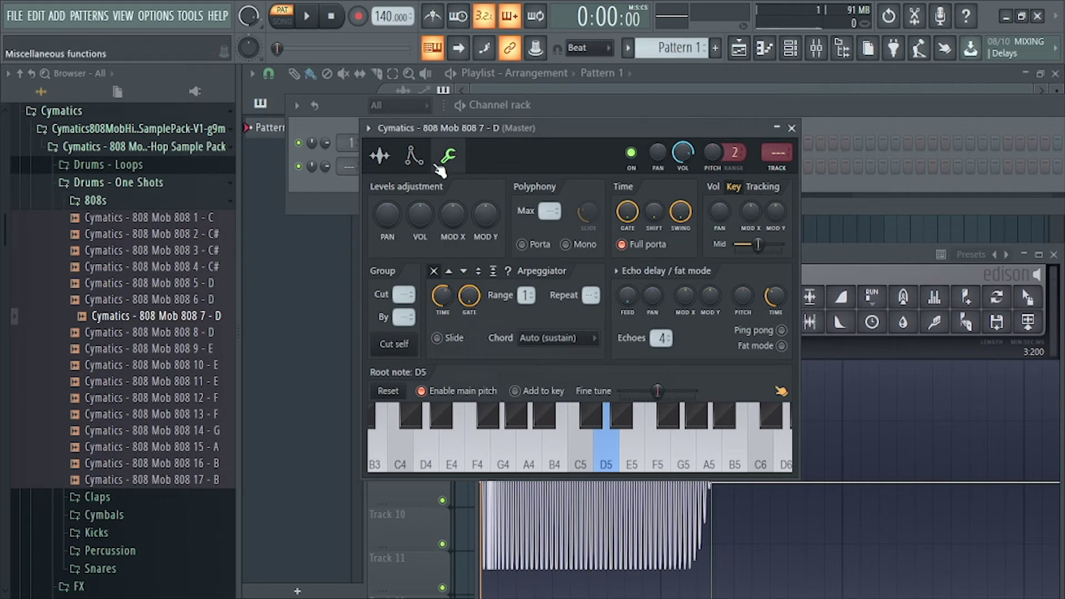
Audition the 808, then enable its volume envelope with the attack turned fully down
click(427, 165)
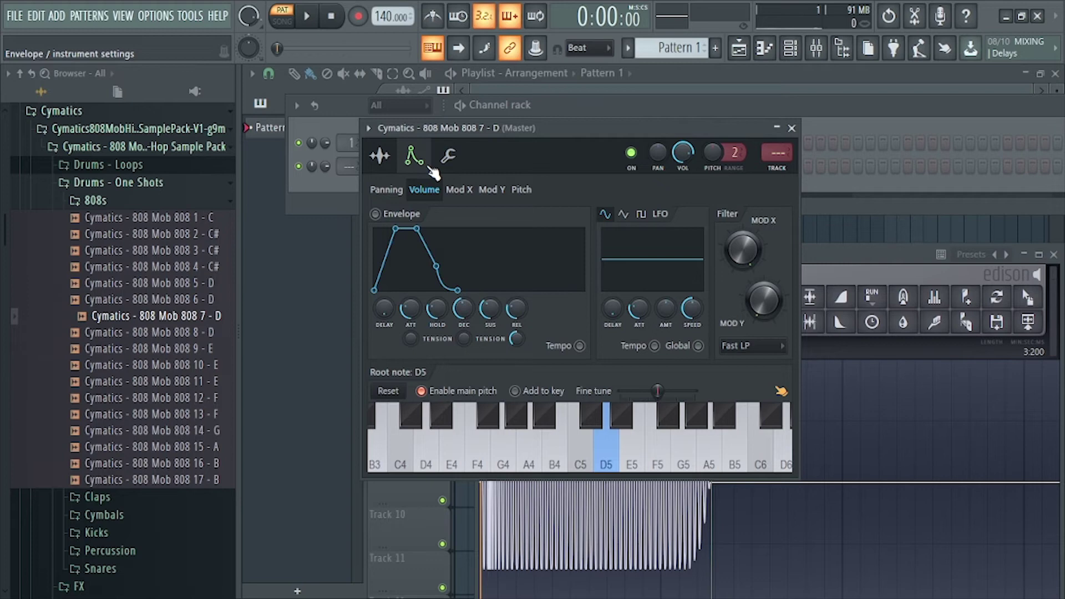
key(x)
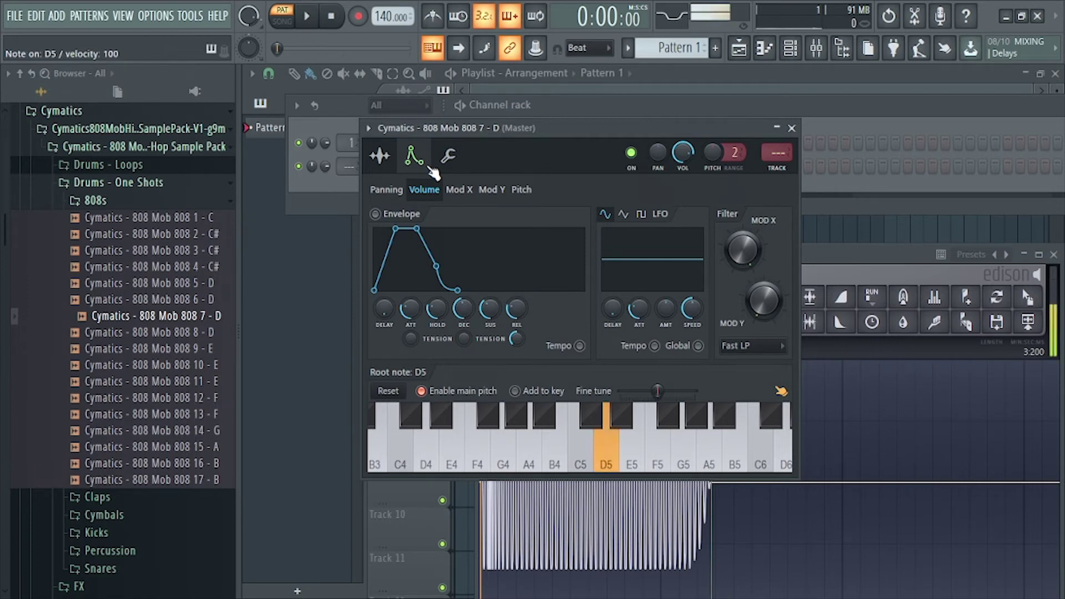
key(c)
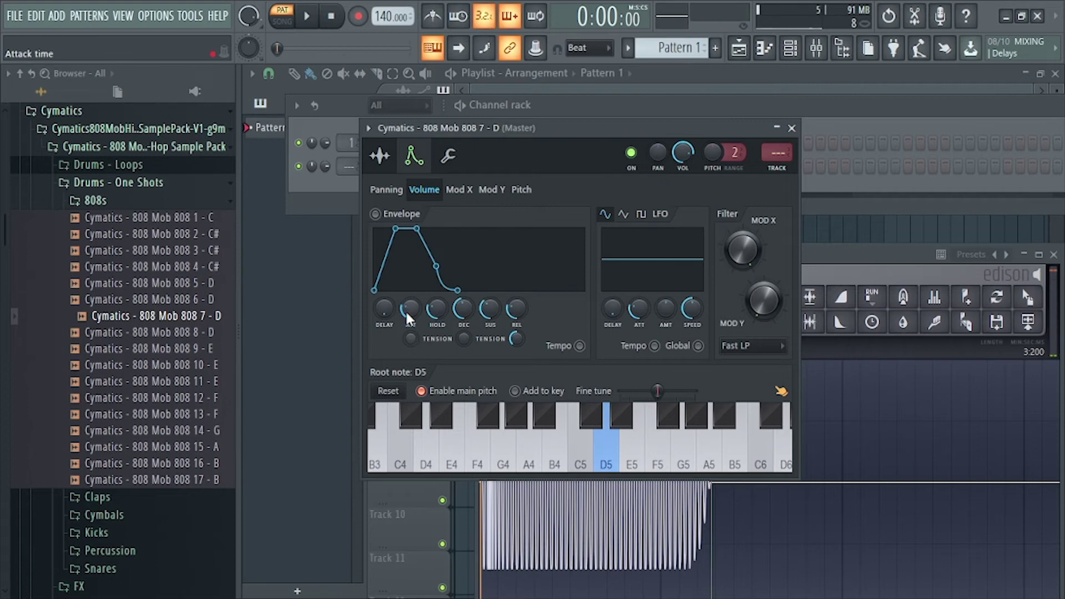
drag(410, 309, 523, 331)
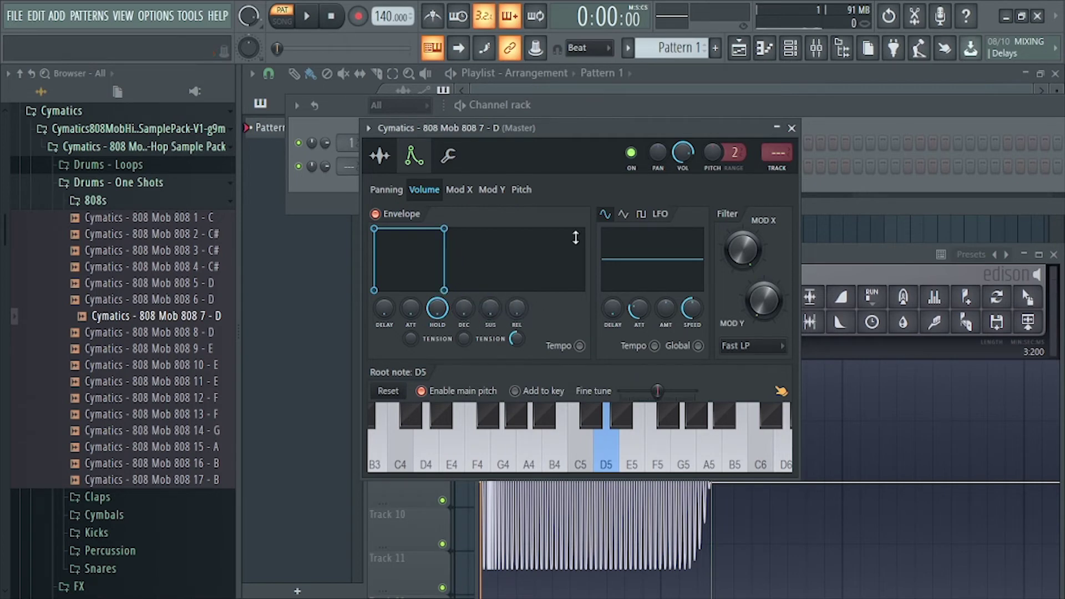
click(863, 130)
Open the Cymatics 808 7 - D channel in the piano roll
right_click(413, 166)
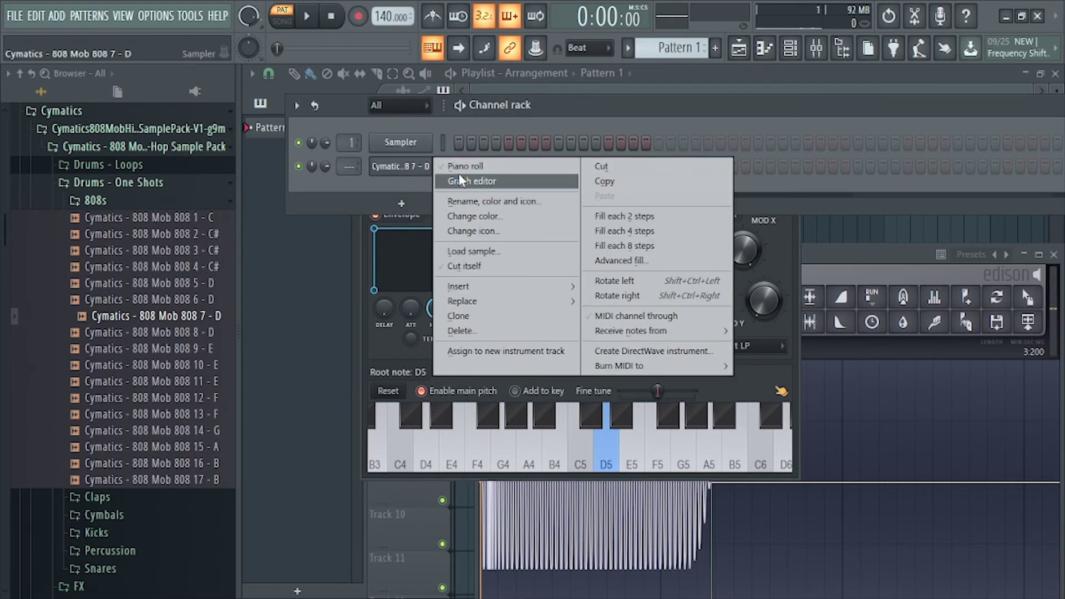
click(460, 164)
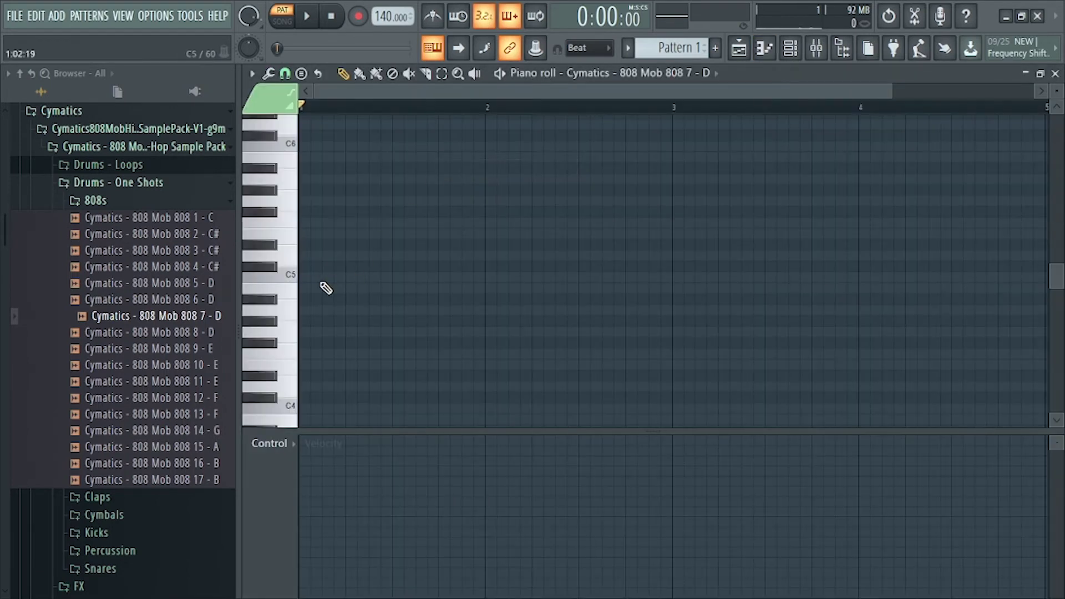
scroll(326, 289, down, 1)
scroll(325, 288, up, 1)
Draw three C5 notes across bars 1 and 2, lengthening the first, and audition them
click(308, 277)
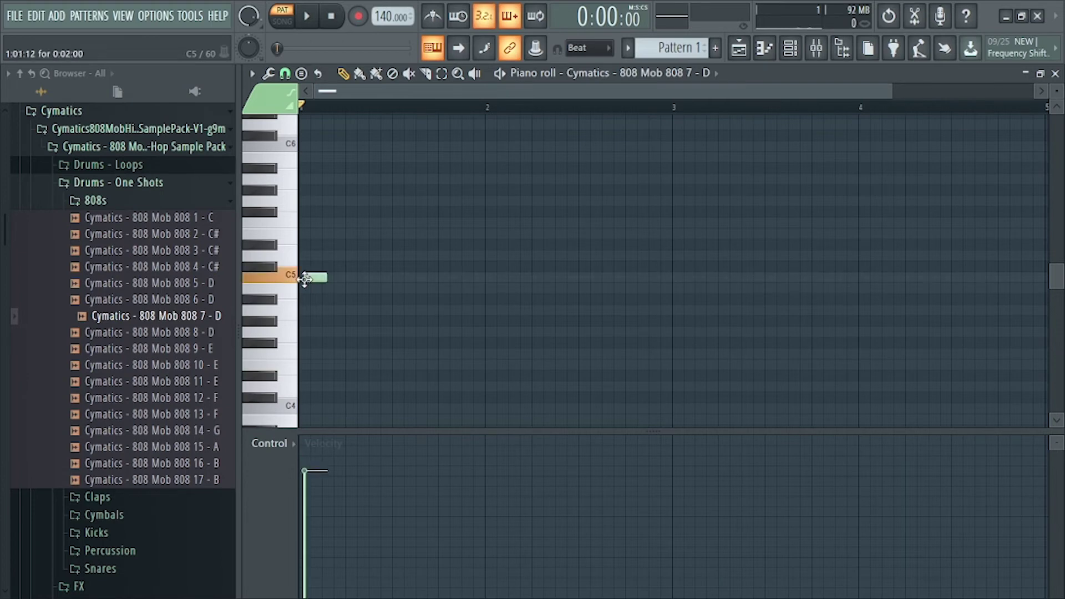
drag(321, 277, 344, 278)
key(space)
key(space)
key(space)
key(space)
key(space)
key(space)
key(space)
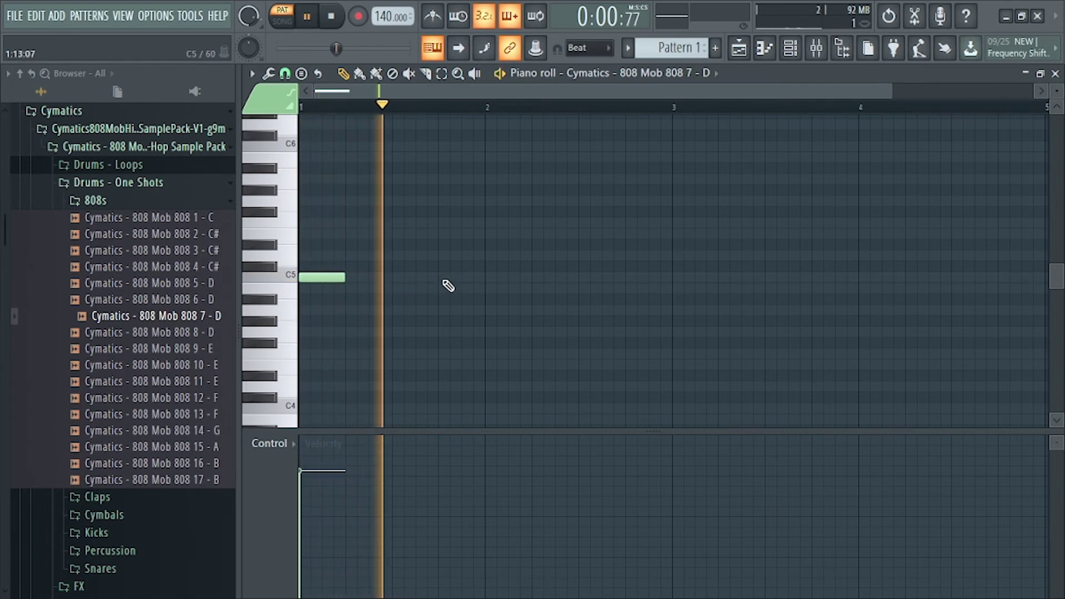
click(441, 277)
key(space)
key(space)
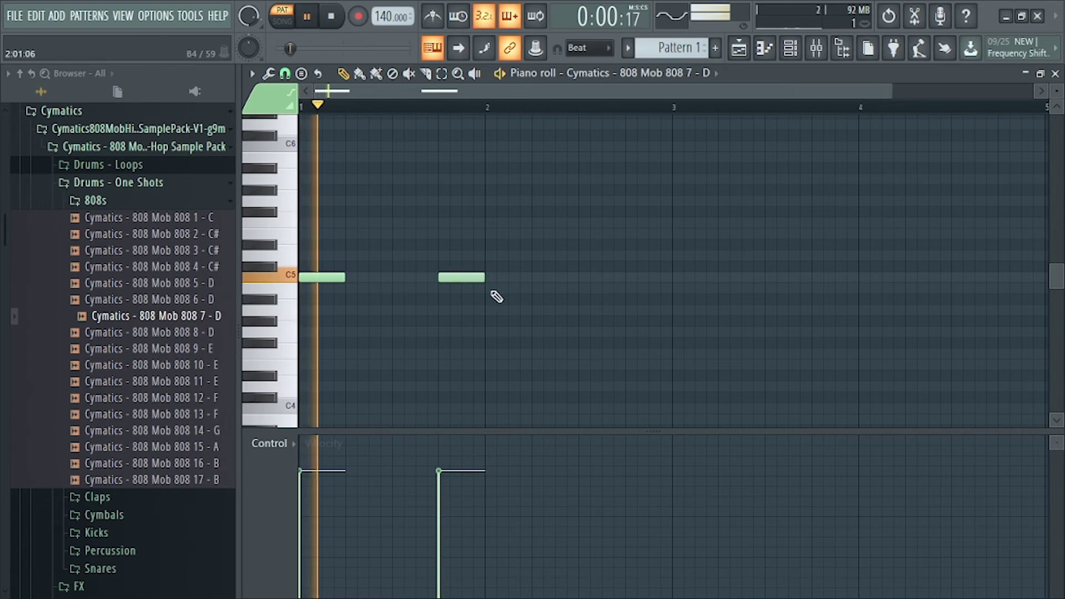
key(space)
key(space)
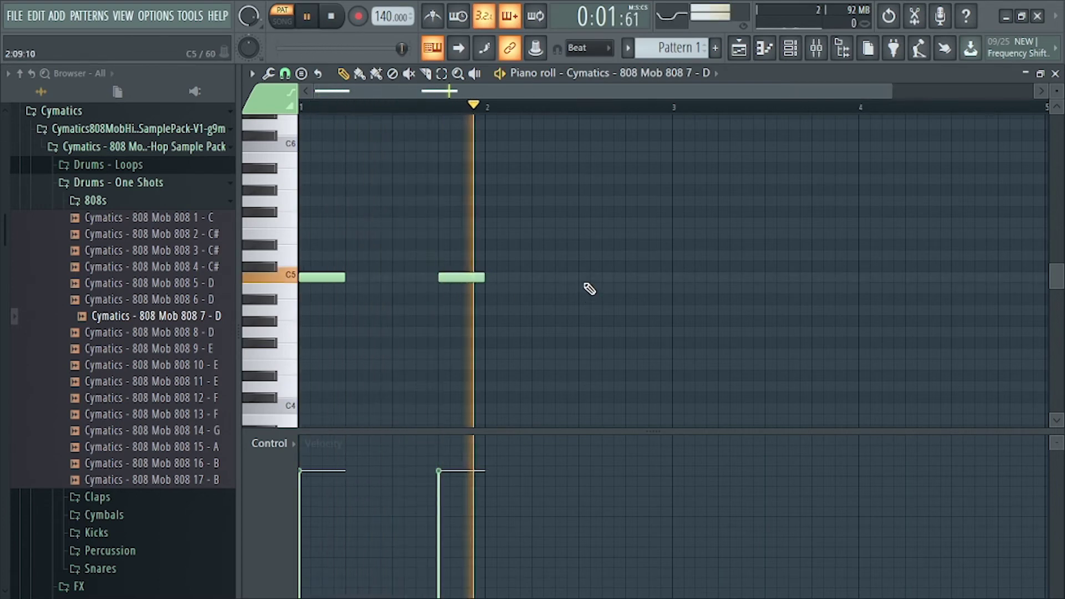
key(space)
click(534, 277)
key(space)
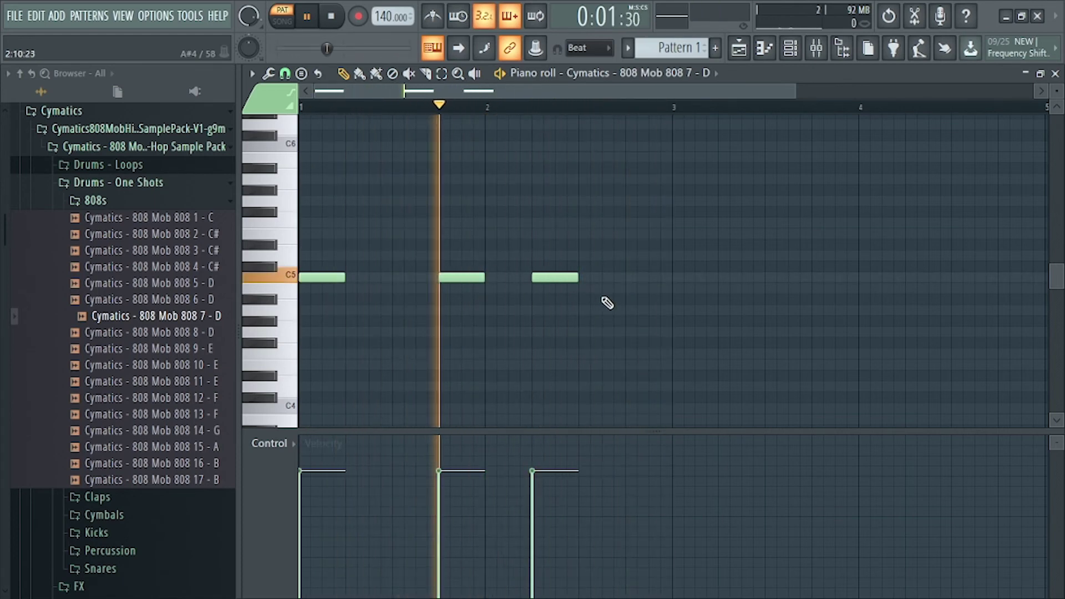
key(space)
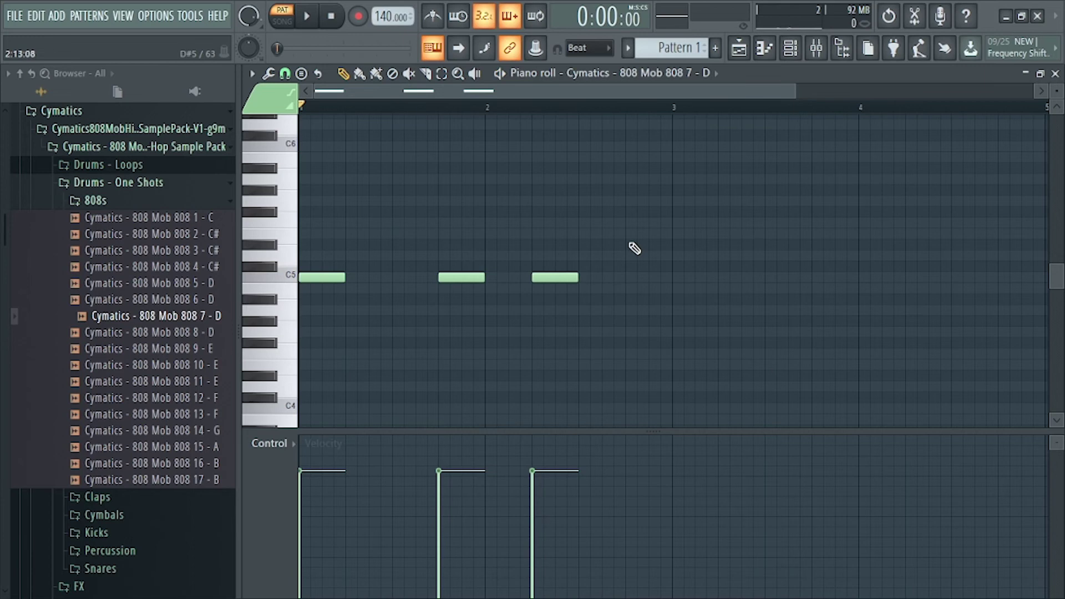
Add a fourth note near the end of bar 2 at D#5 and play it back
click(630, 234)
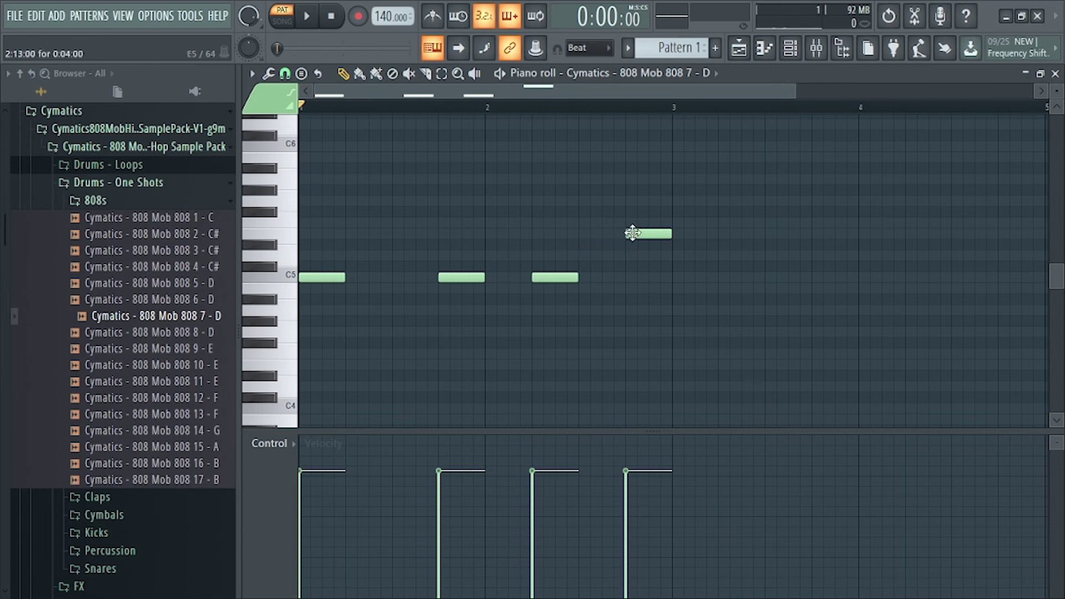
drag(633, 233, 635, 244)
key(space)
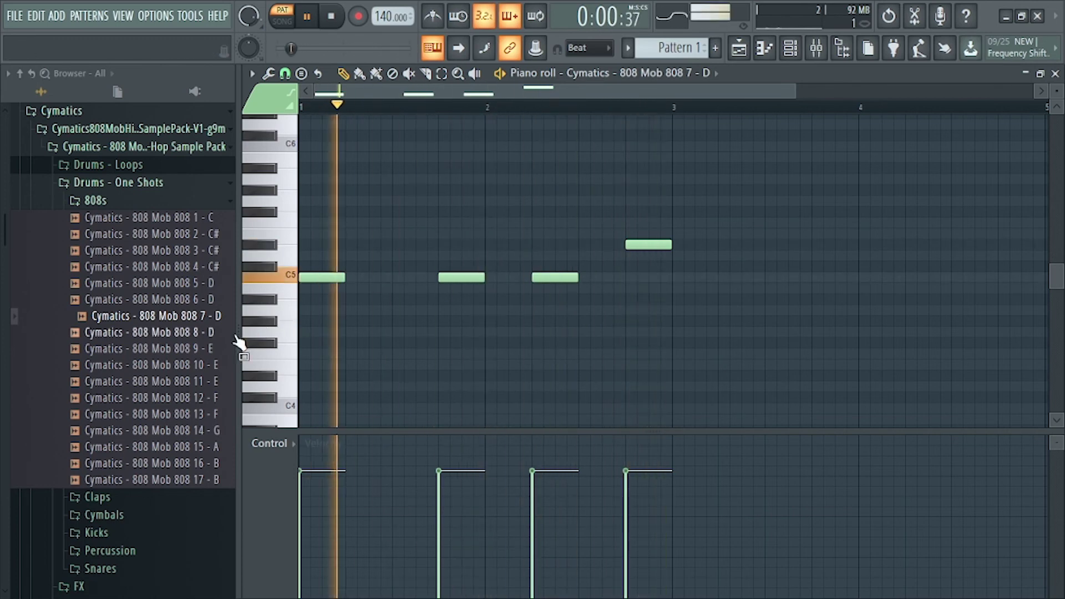
Hide the browser, bring the Channel rack over the piano roll, and stop playback
key(alt+F8)
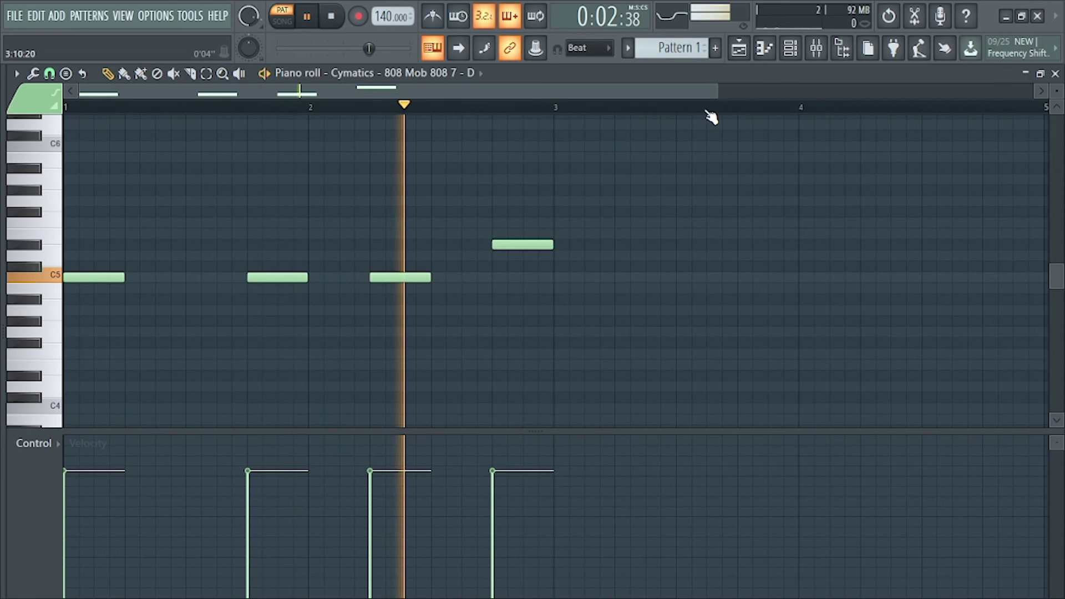
click(739, 48)
click(741, 50)
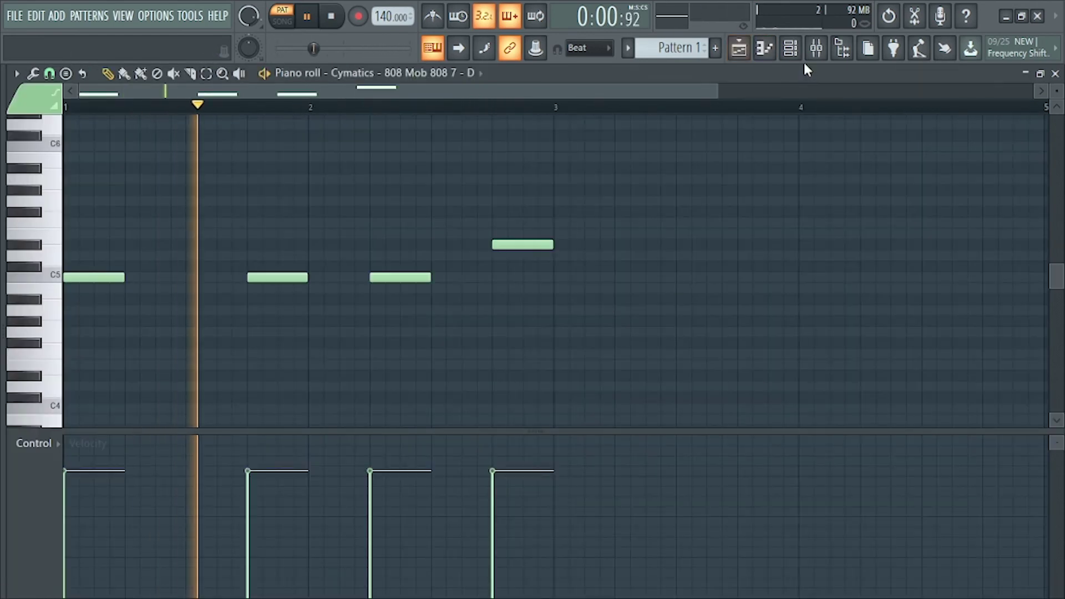
click(765, 48)
key(space)
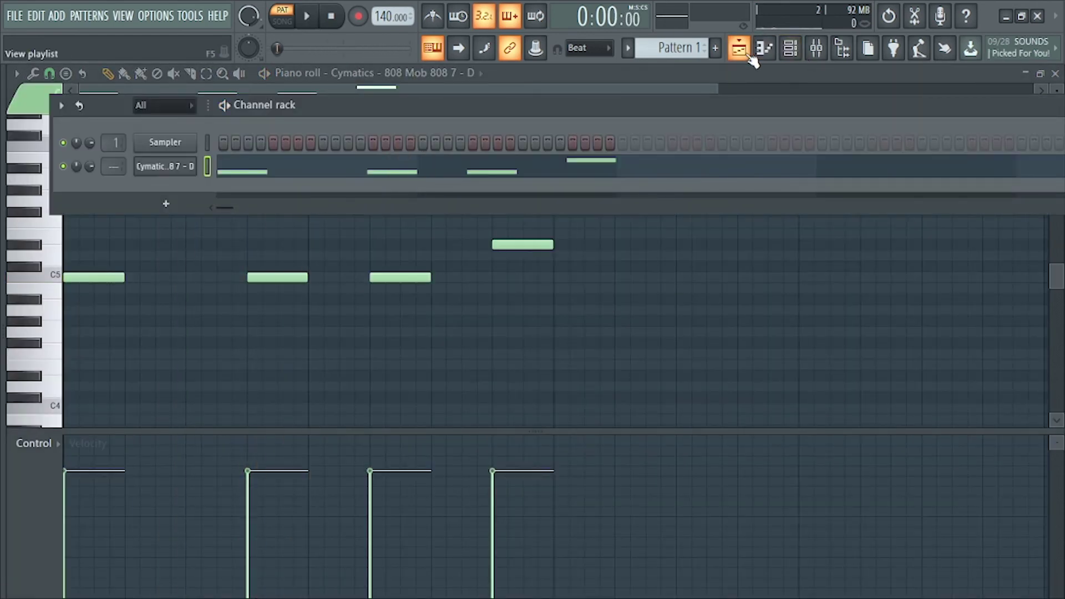